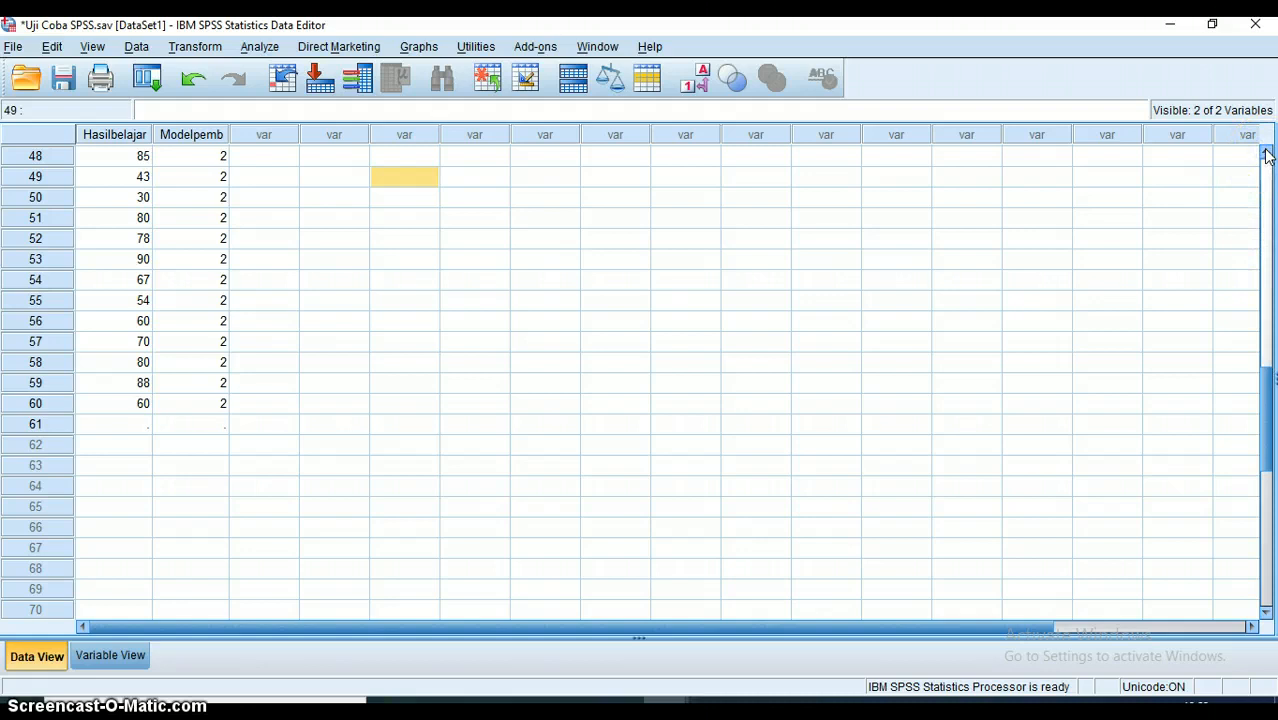
# - Review the scores and group codes in the data rows and the definitions of the Hasilbelajar and Modelpemb variables
pyautogui.scroll(14, 557, 385)
pyautogui.scroll(-5, 685, 340)
pyautogui.click(685, 340)
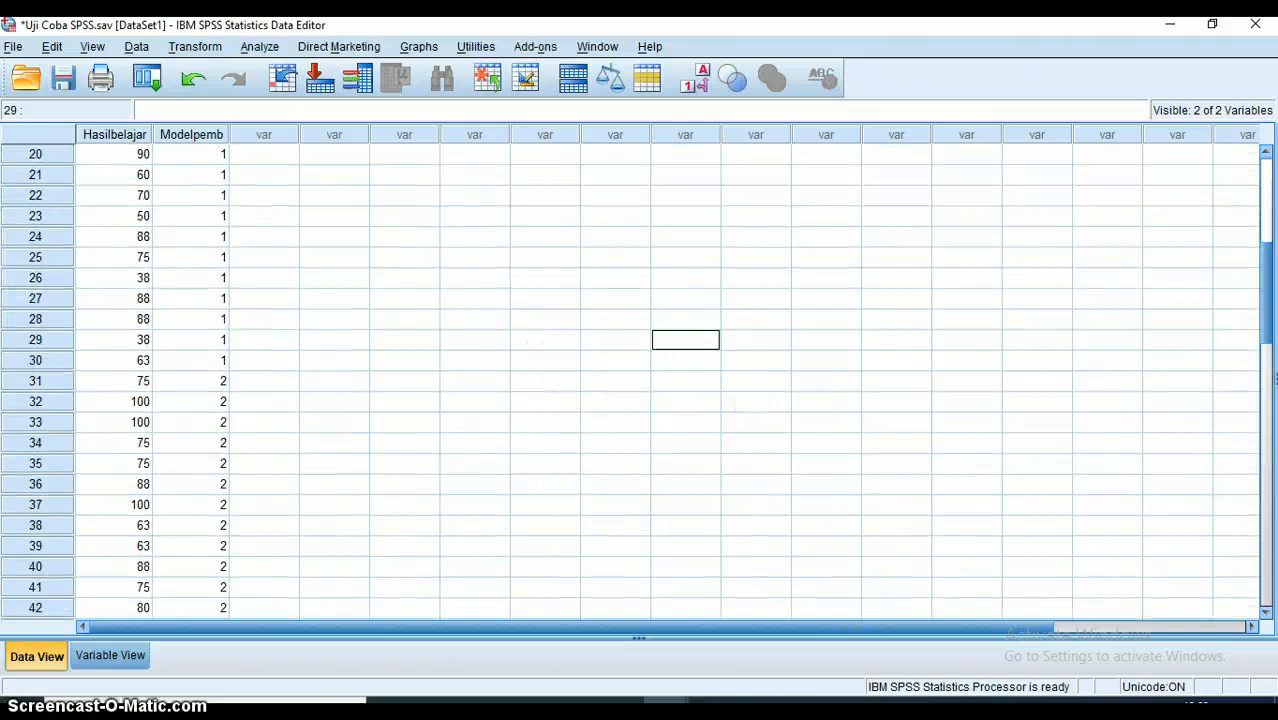
pyautogui.moveTo(1267, 251); pyautogui.dragTo(1267, 158)
pyautogui.click(588, 278)
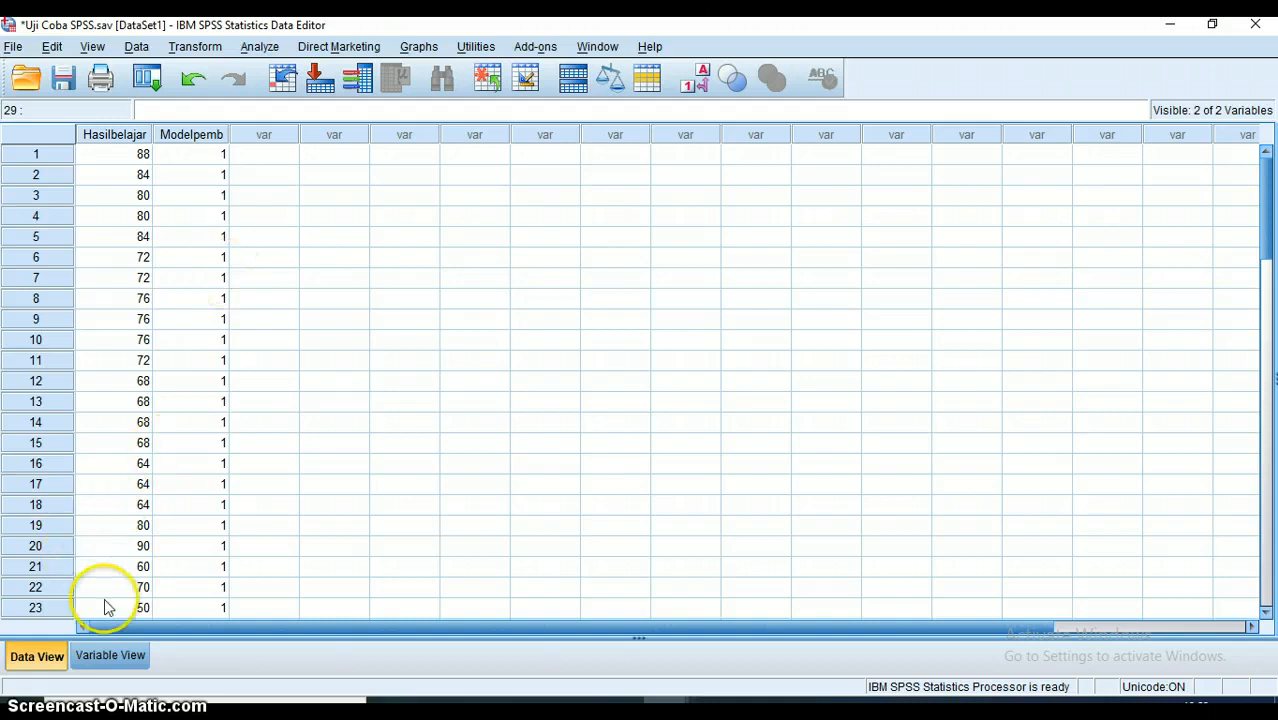
pyautogui.click(109, 658)
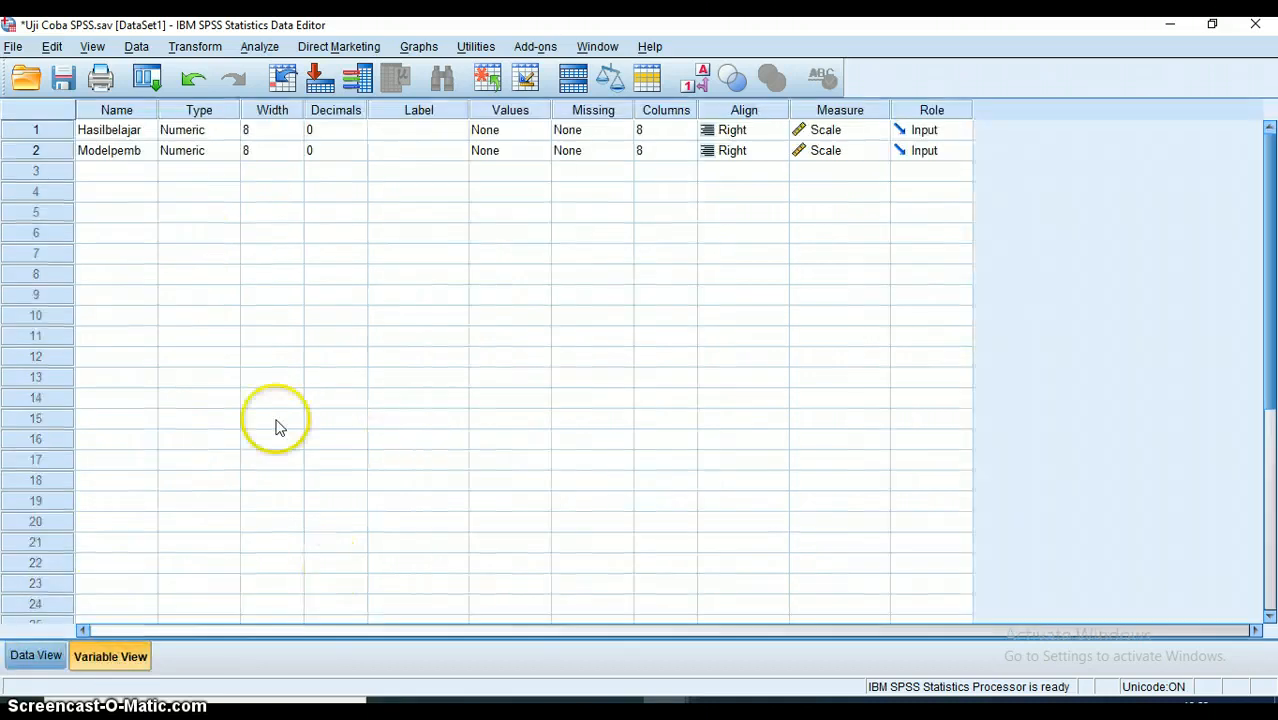
pyautogui.click(110, 131)
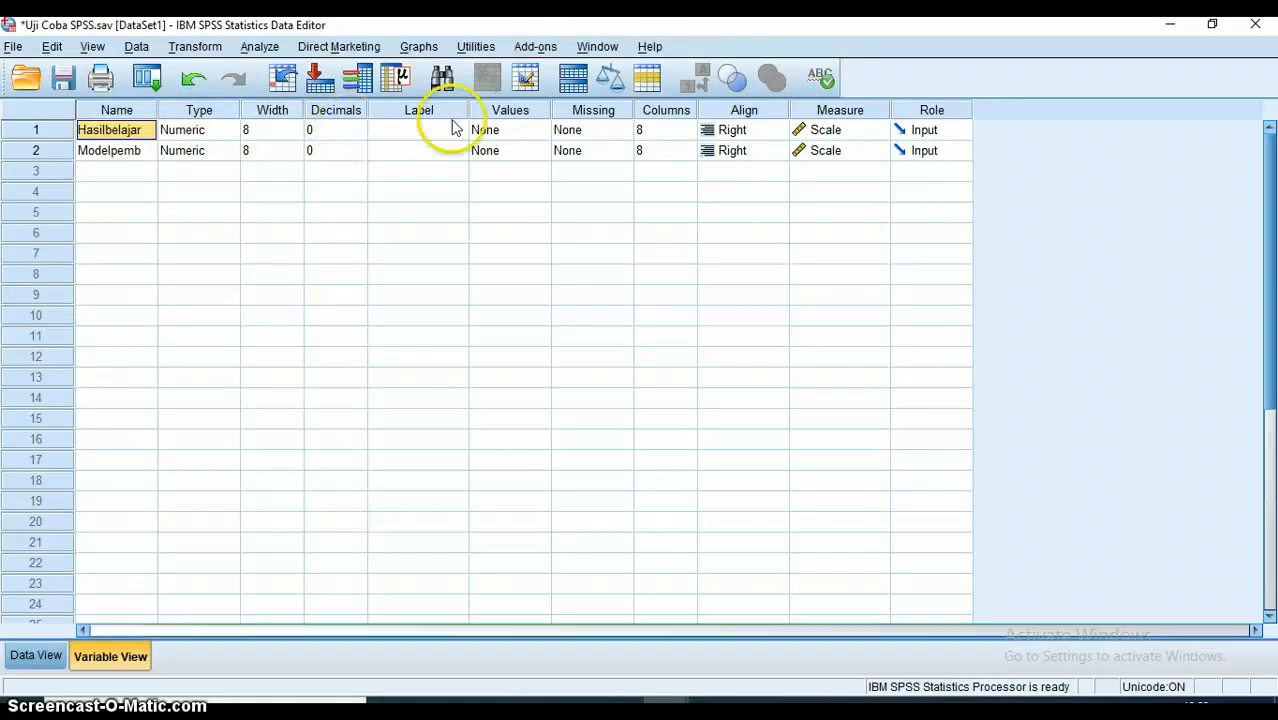
pyautogui.click(113, 151)
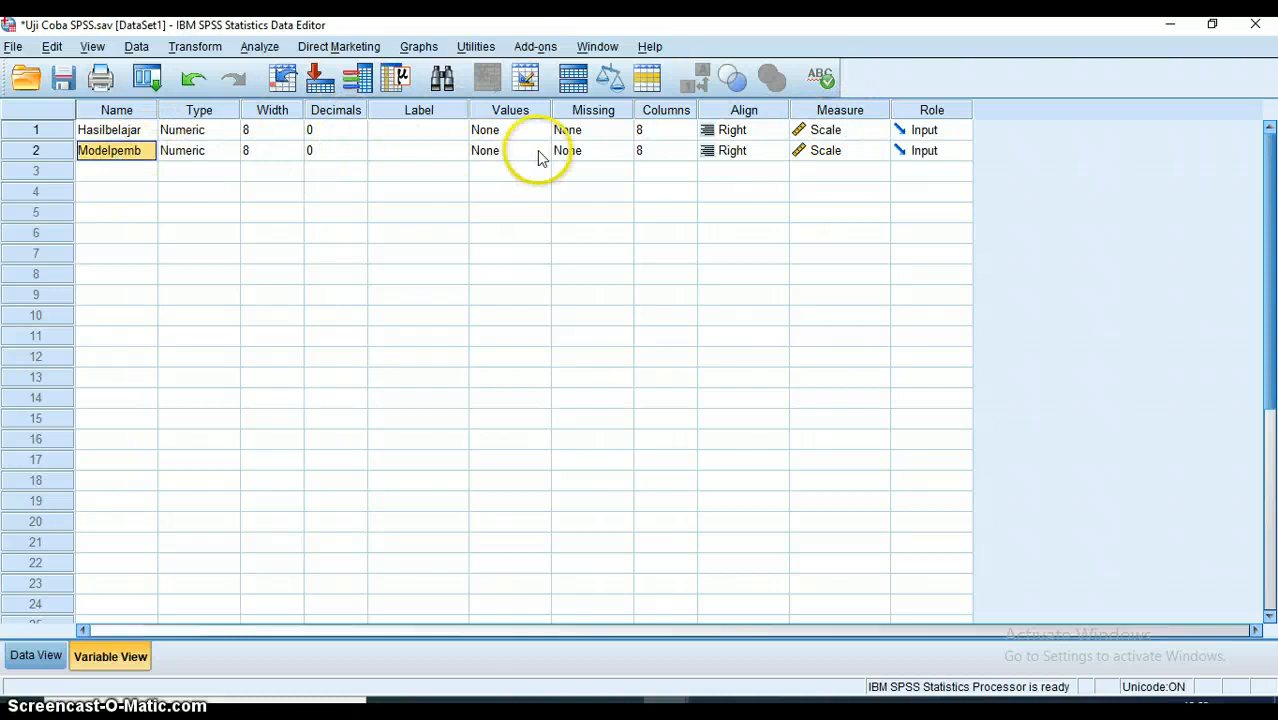
pyautogui.click(396, 154)
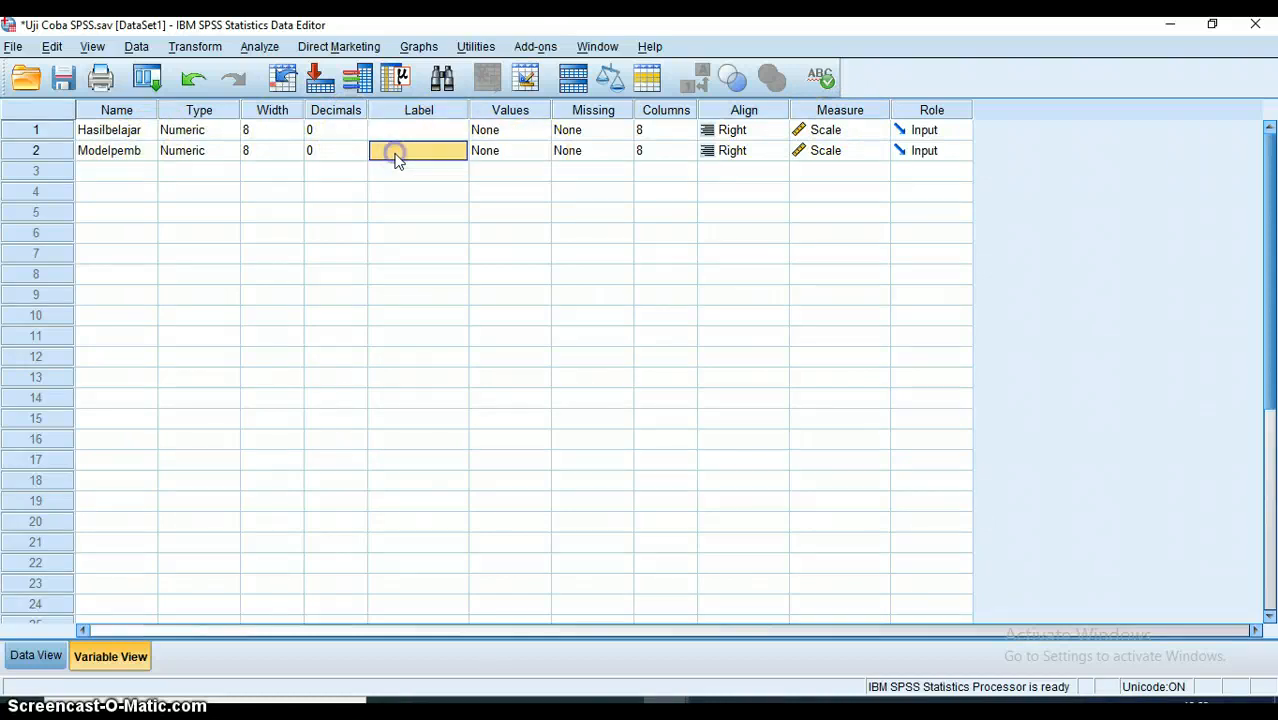
pyautogui.click(396, 156)
pyautogui.click(398, 157)
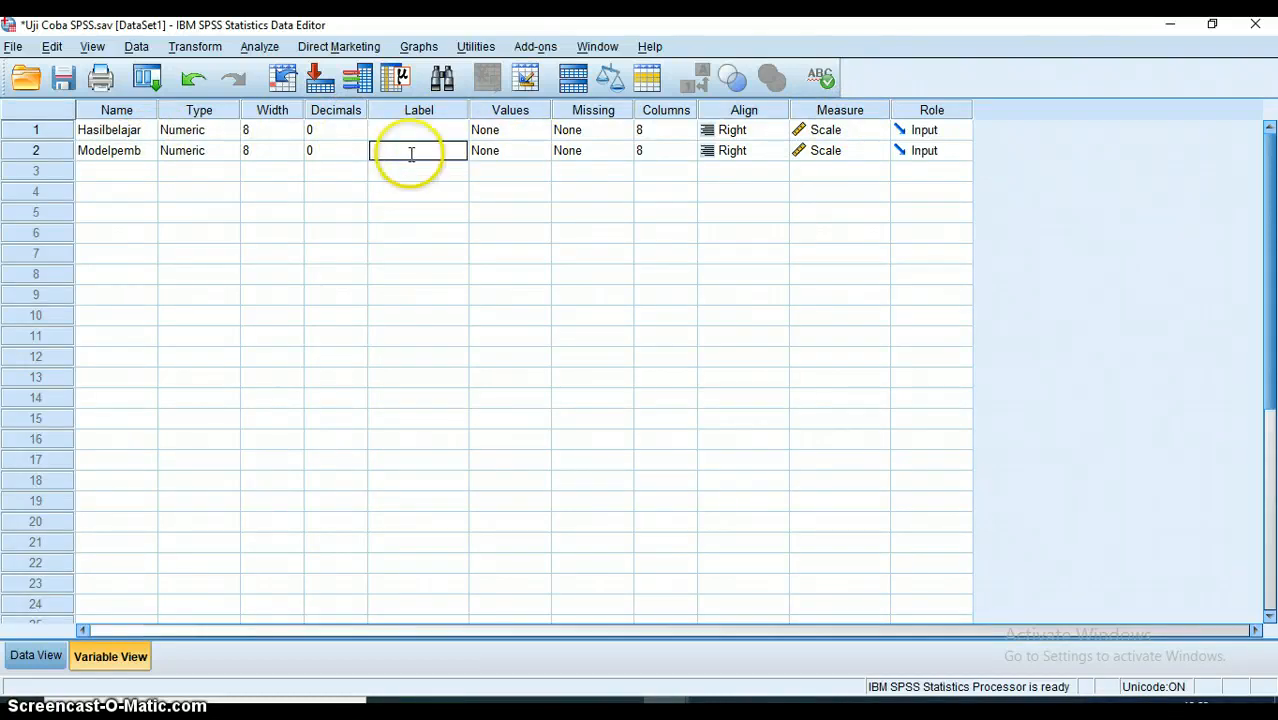
pyautogui.write('Mo')
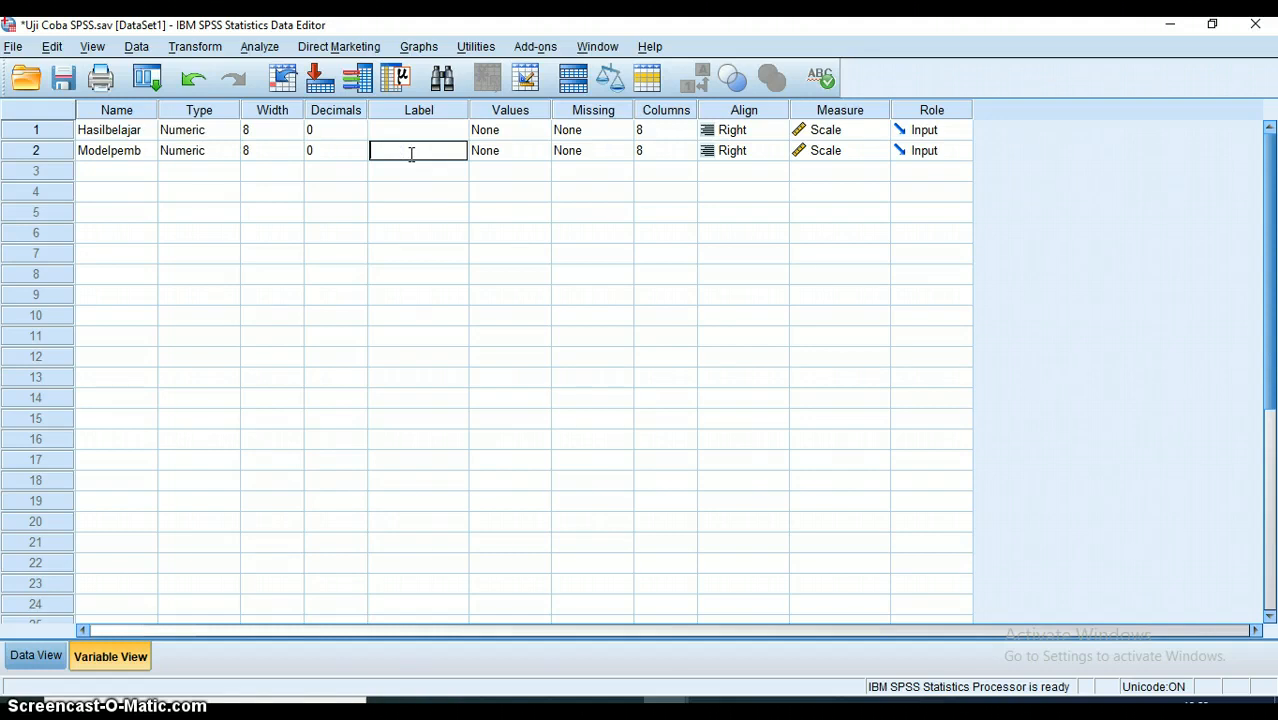
# - Add a value label to the Modelpemb variable that assigns "Inquiry" to value 1
pyautogui.click(510, 150)
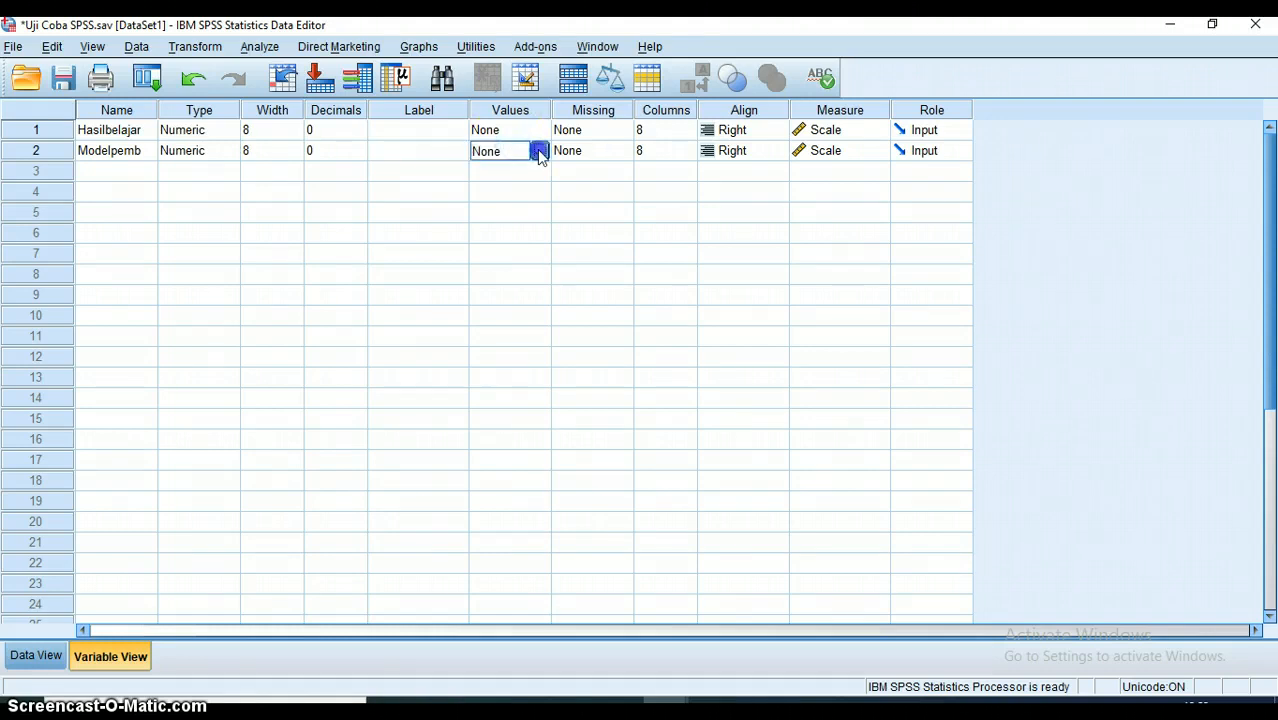
pyautogui.click(539, 151)
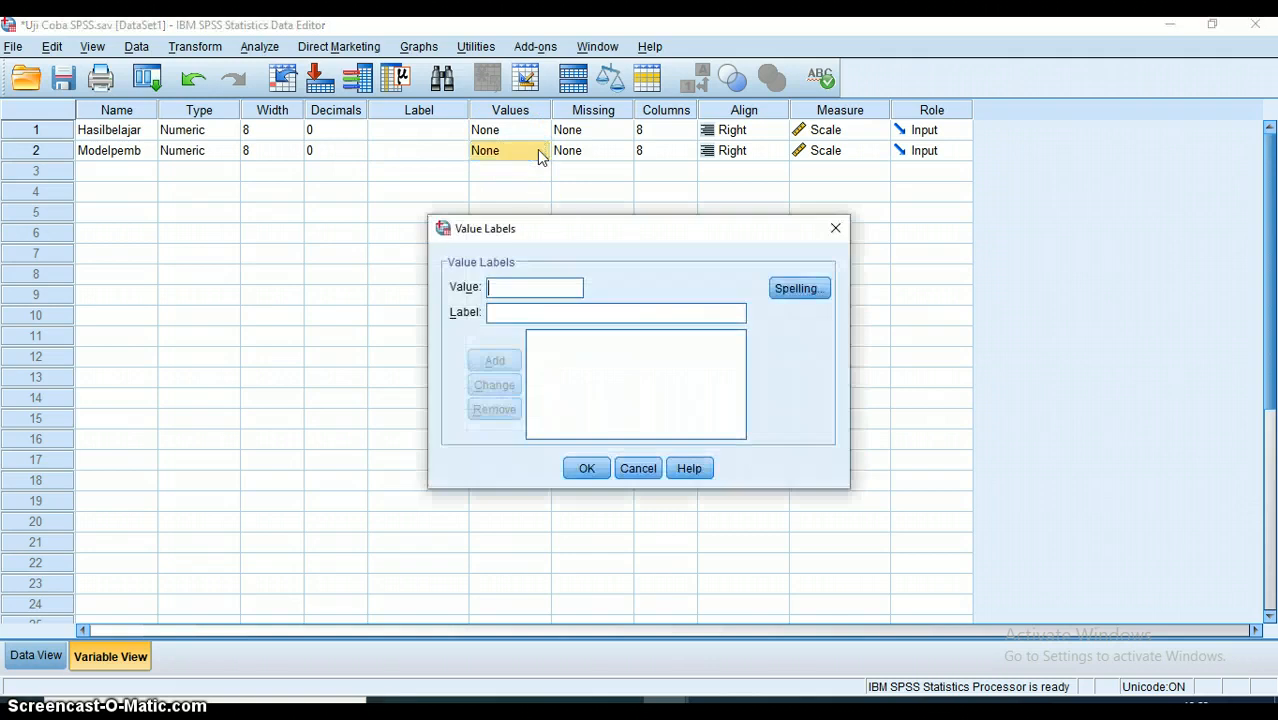
pyautogui.click(512, 288)
pyautogui.write('1')
pyautogui.click(506, 313)
pyautogui.write('Ind')
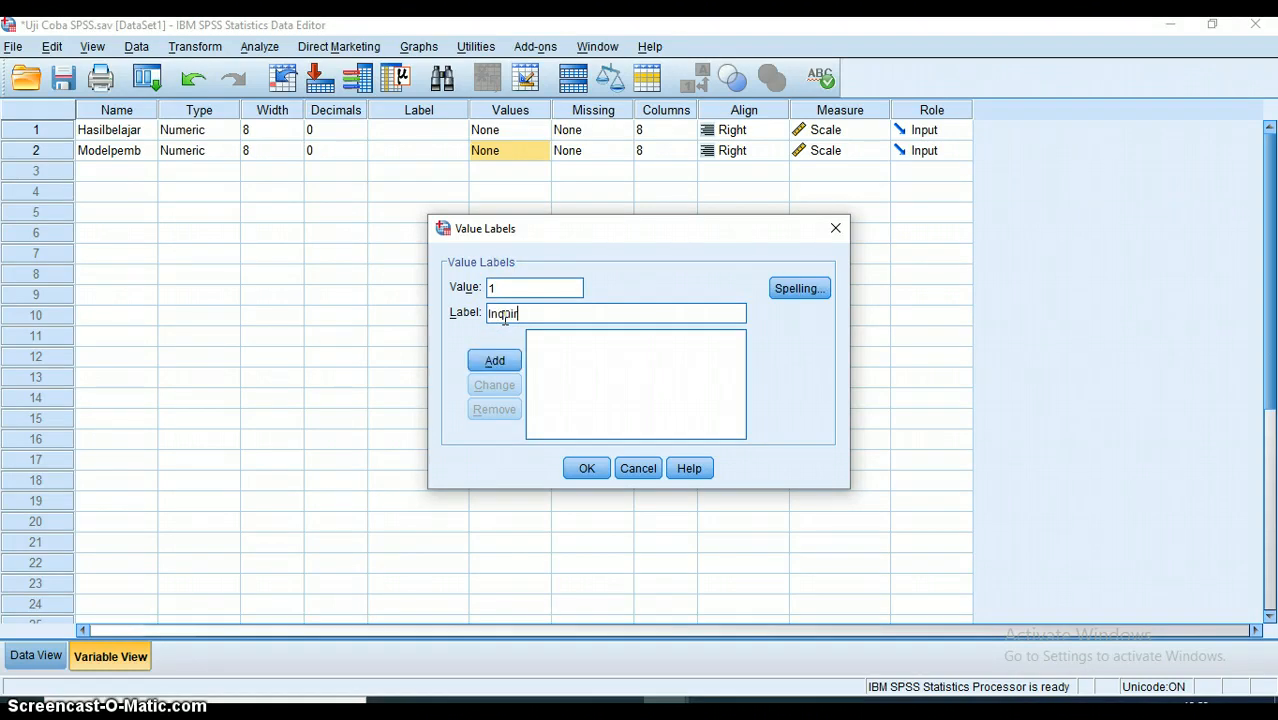
pyautogui.click(494, 360)
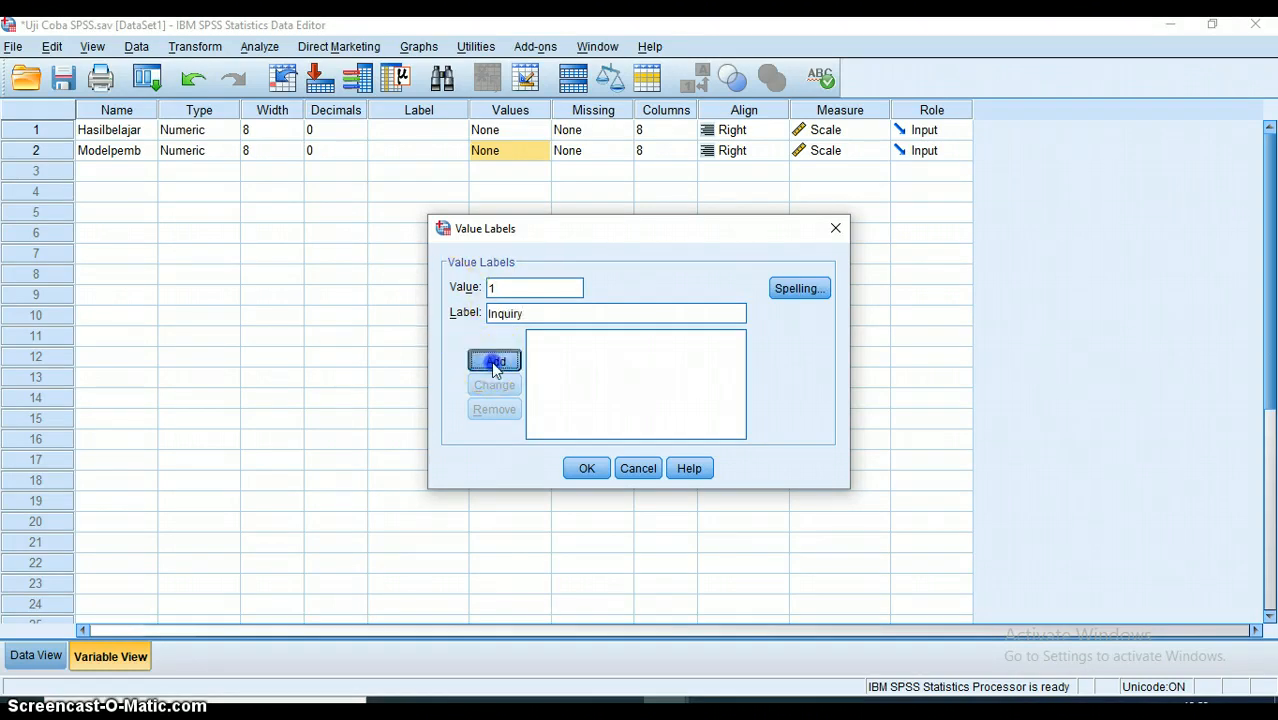
# - Add the value label "Learning Cycle" for value 2 and apply the labels to Modelpemb
pyautogui.click(516, 286)
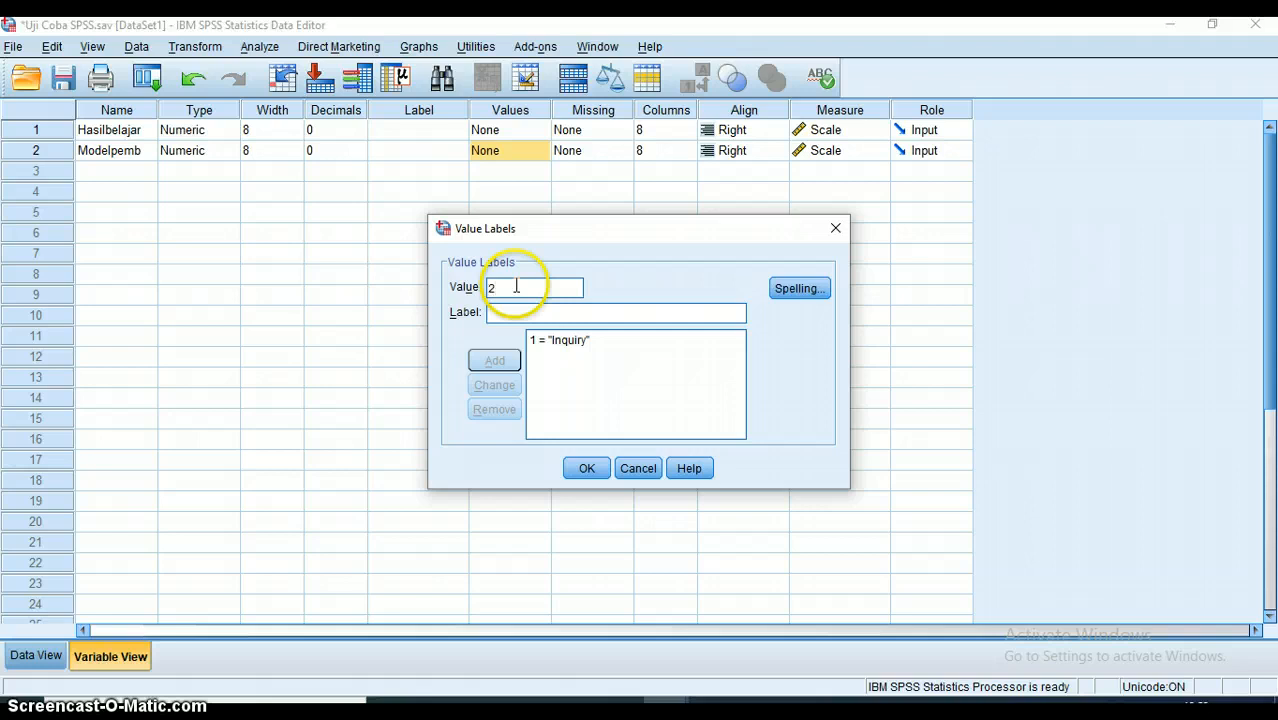
pyautogui.click(497, 312)
pyautogui.write('La')
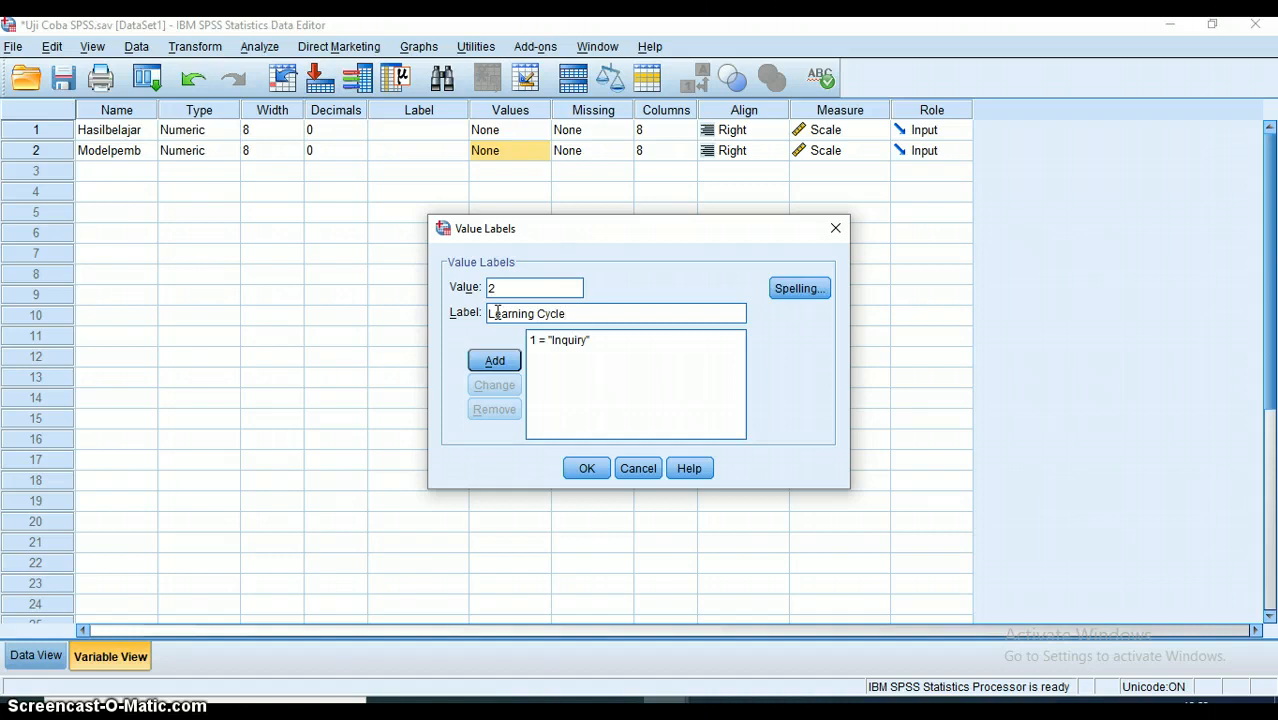
pyautogui.click(495, 362)
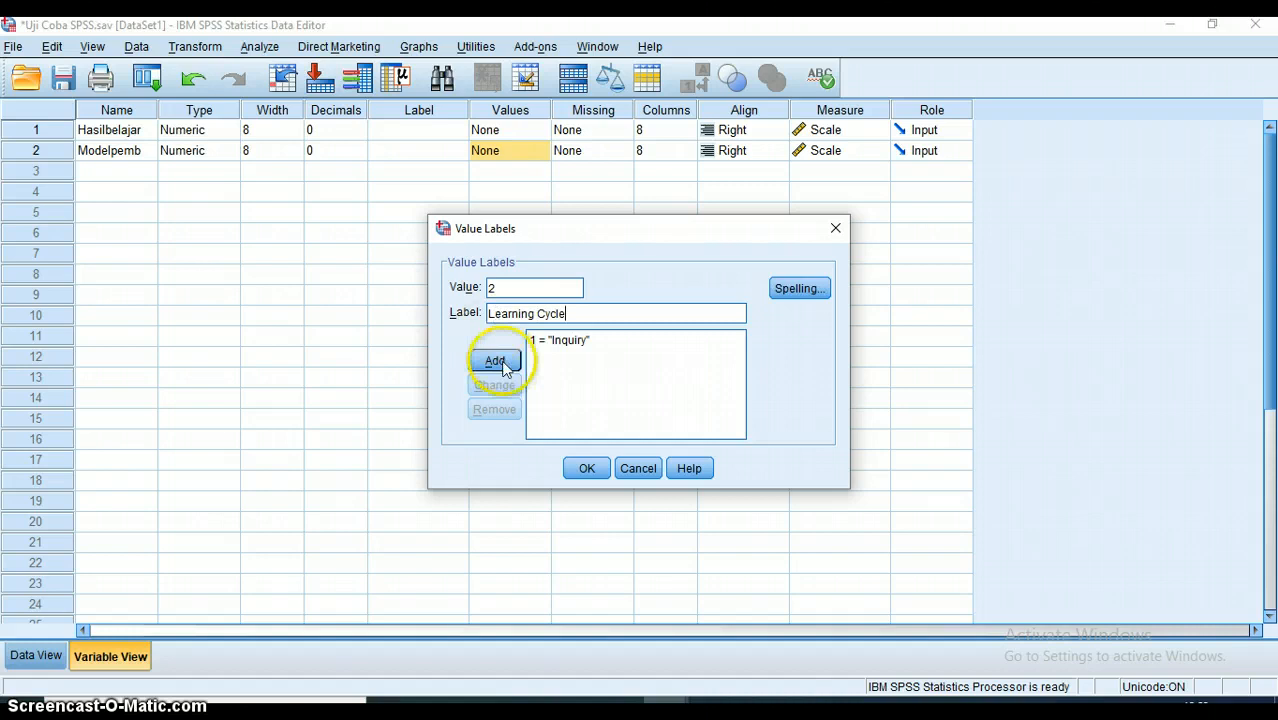
pyautogui.click(587, 469)
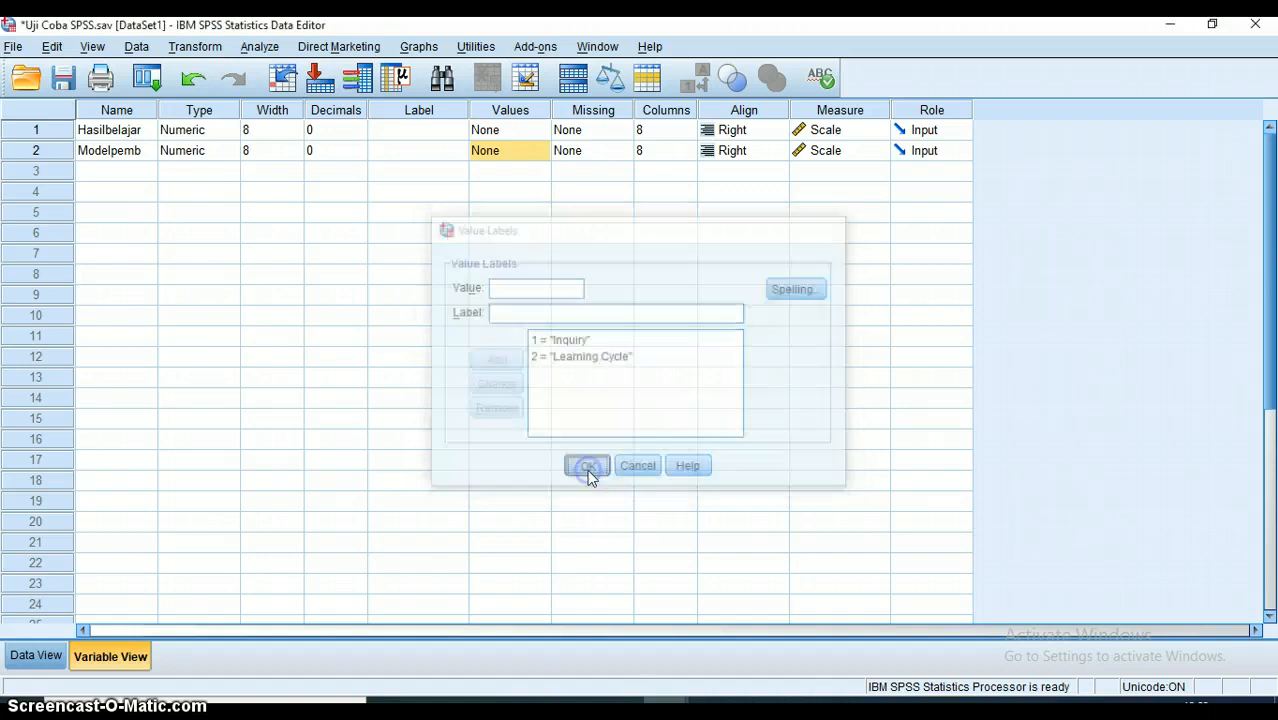
# - Set Modelpemb's measurement level to Nominal and return to the data values
pyautogui.click(846, 156)
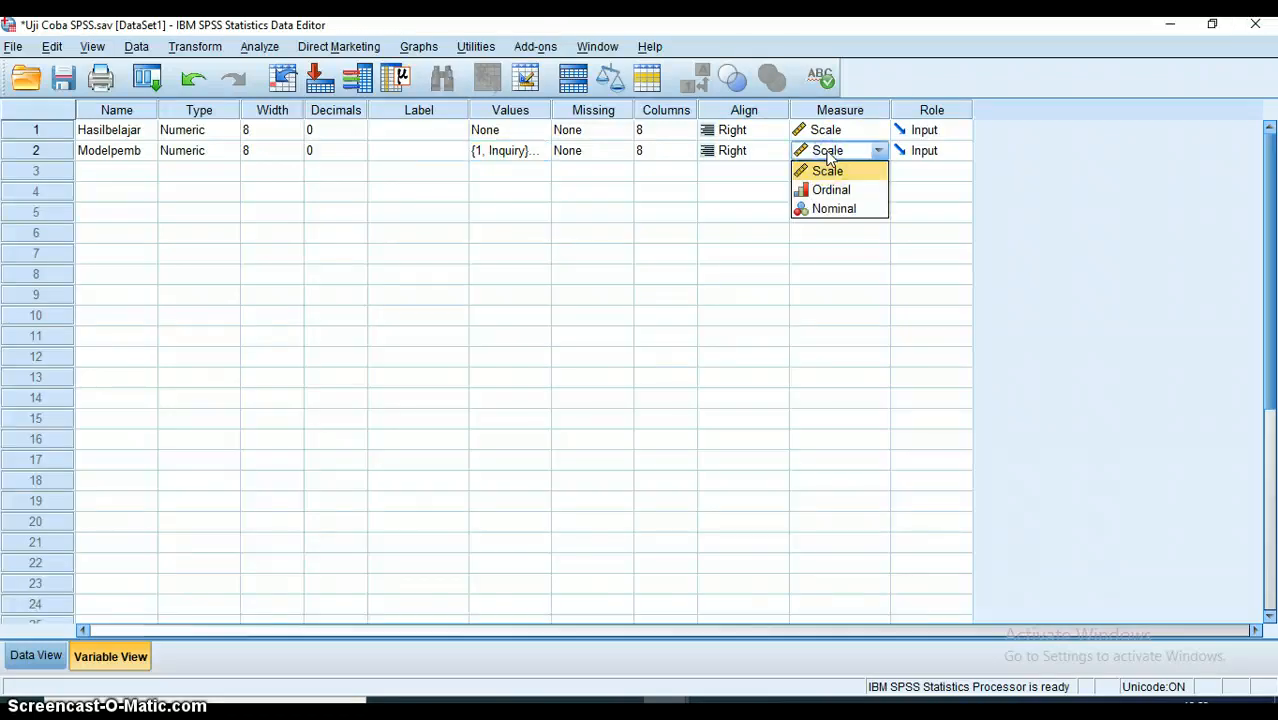
pyautogui.click(834, 208)
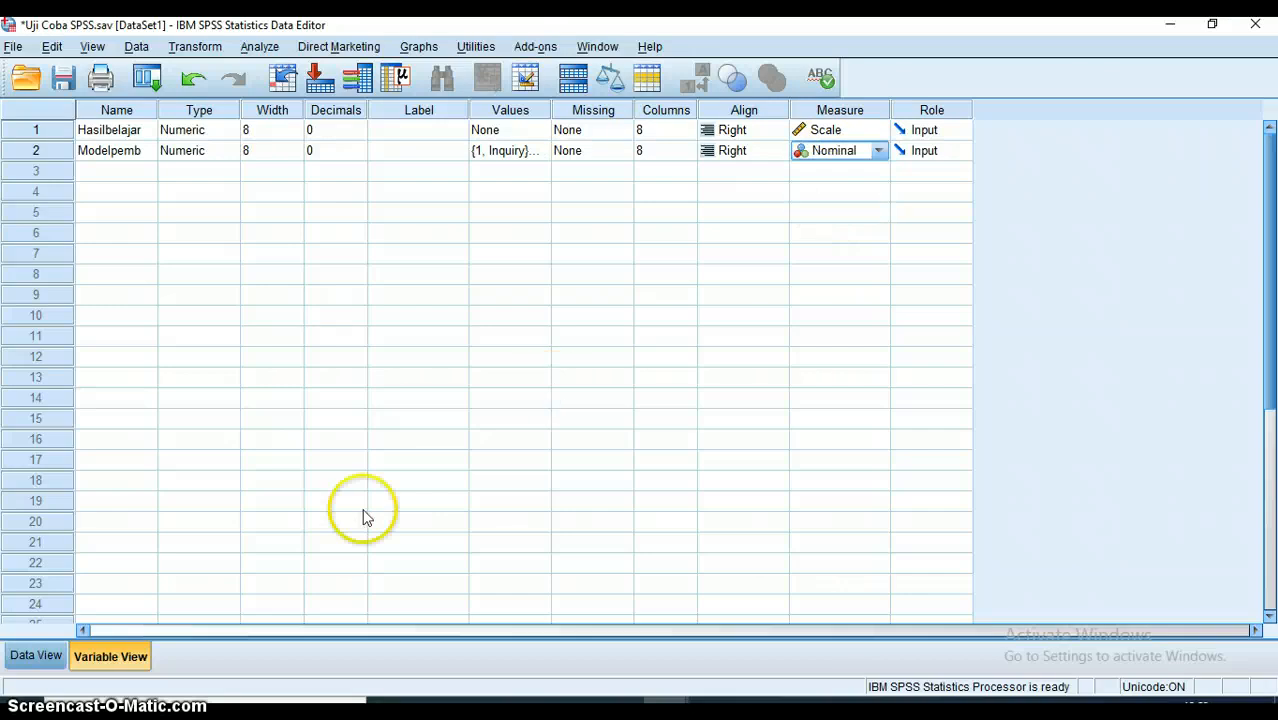
pyautogui.click(20, 660)
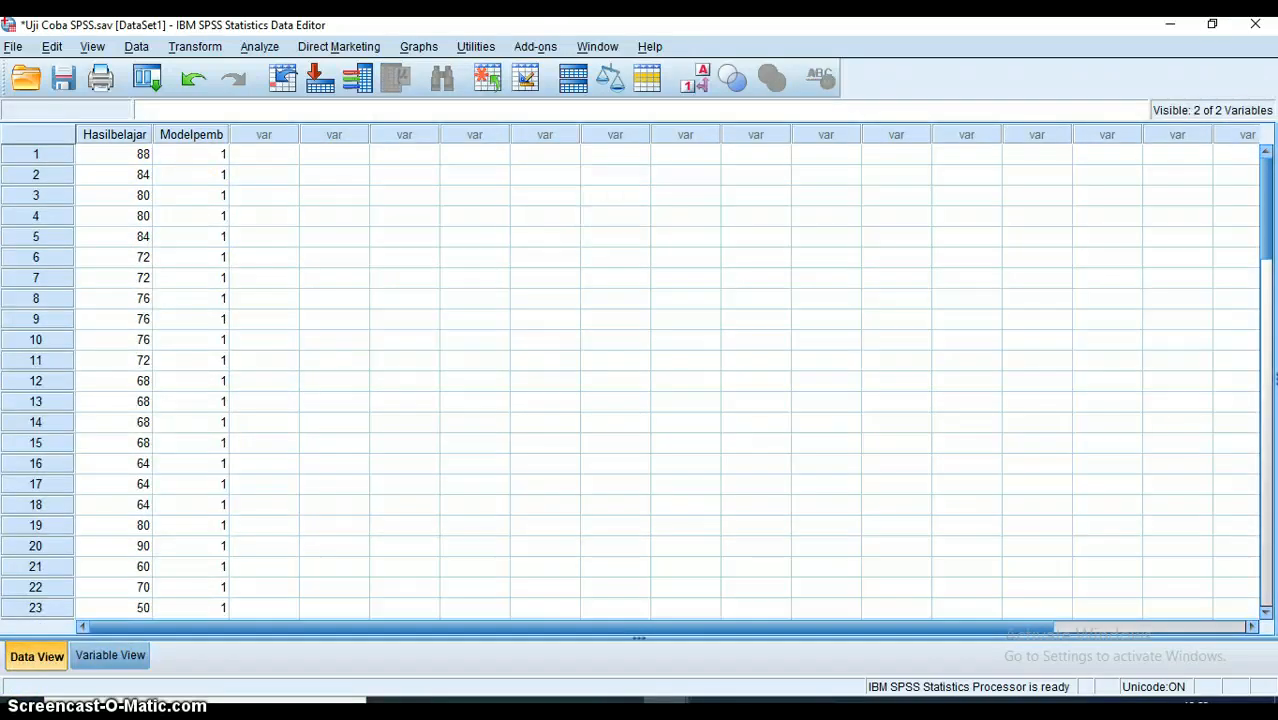
# - Clear all the group codes in the Modelpemb column, from the first case to the last
pyautogui.moveTo(1268, 178)
pyautogui.mouseDown()
pyautogui.moveTo(1269, 190)
pyautogui.moveTo(1269, 178)
pyautogui.mouseUp()
pyautogui.click(139, 156)
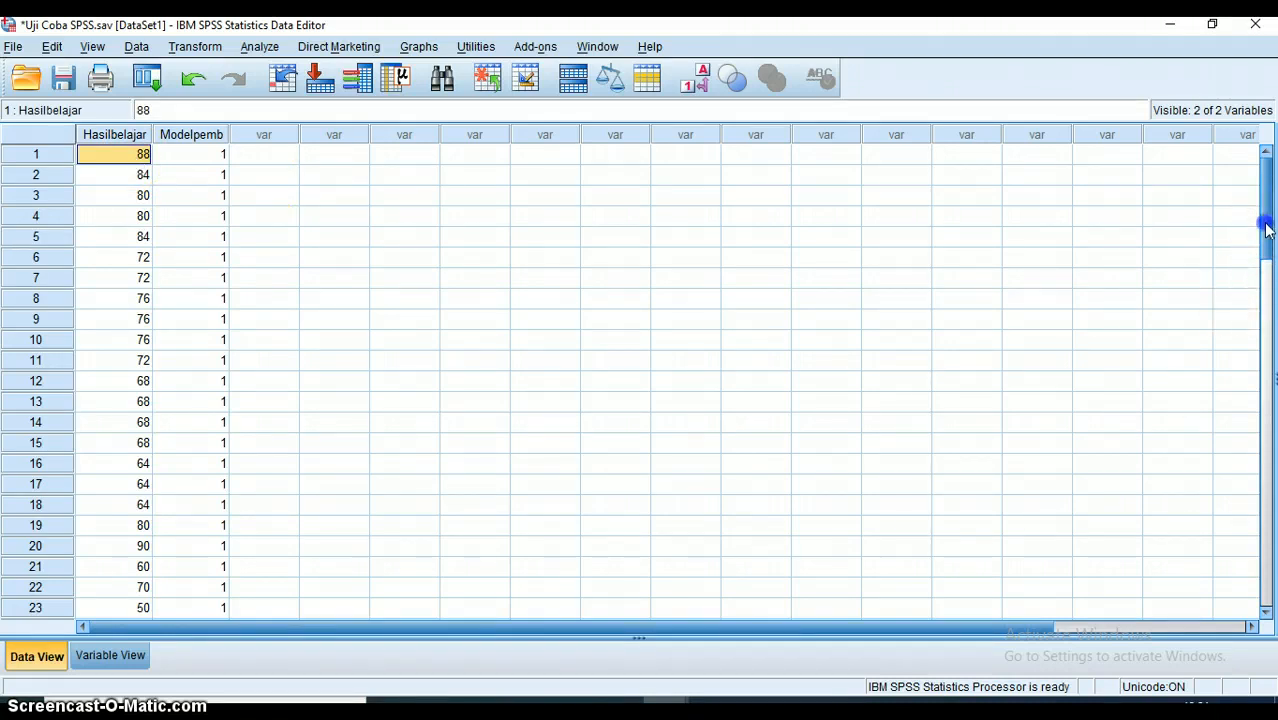
pyautogui.moveTo(1266, 229); pyautogui.dragTo(1262, 140)
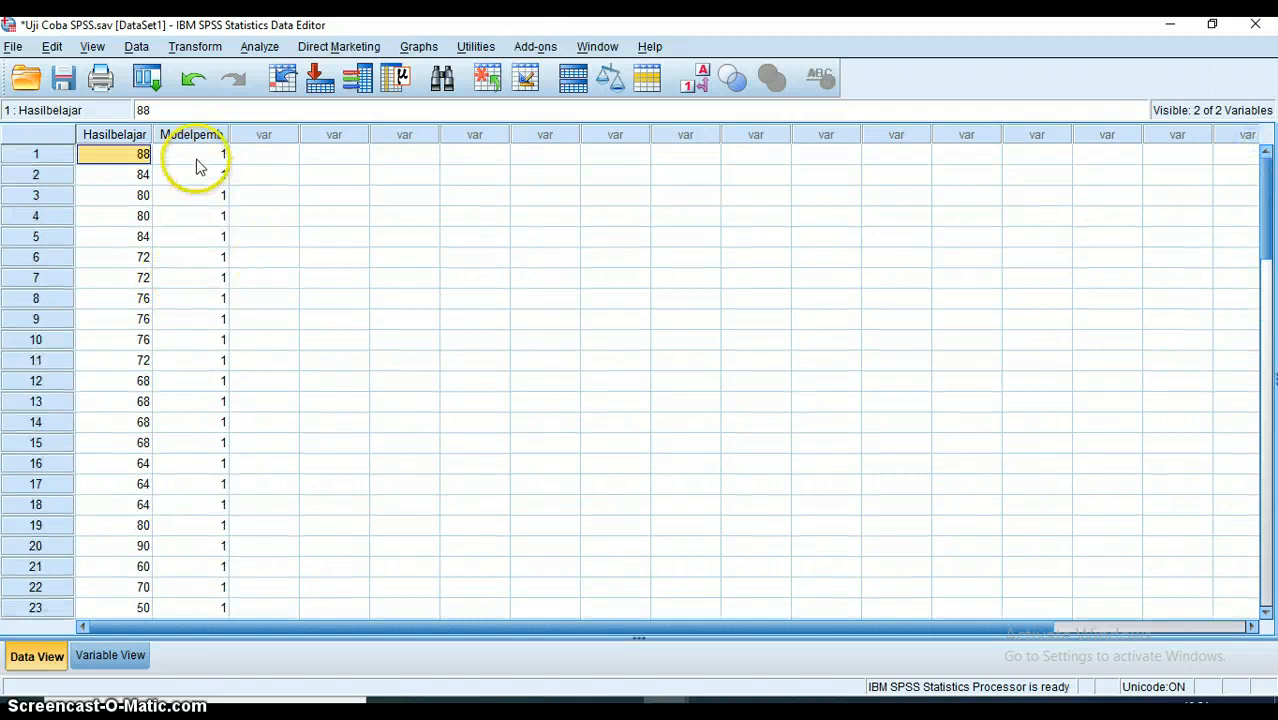
pyautogui.moveTo(200, 156); pyautogui.dragTo(218, 482)
pyautogui.press('Delete')
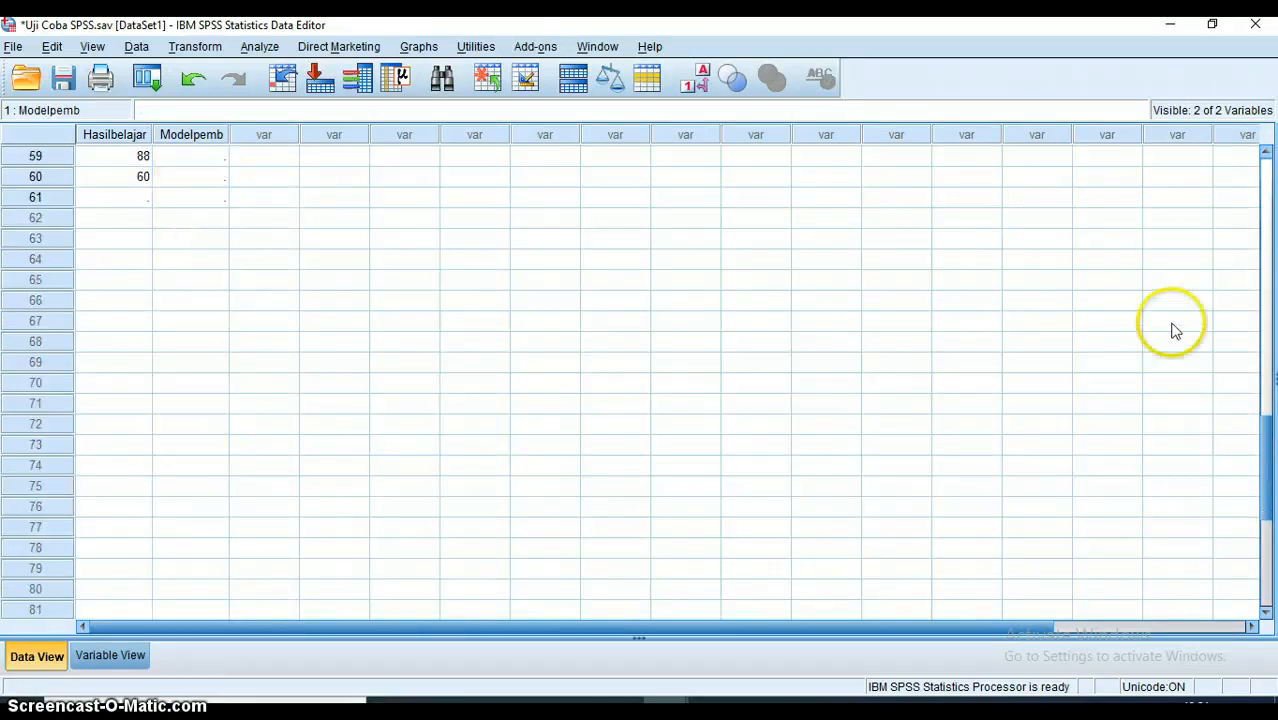
# - Look through the Hasilbelajar scores from the first case to the last and return to case 1
pyautogui.moveTo(1265, 462); pyautogui.dragTo(1268, 140)
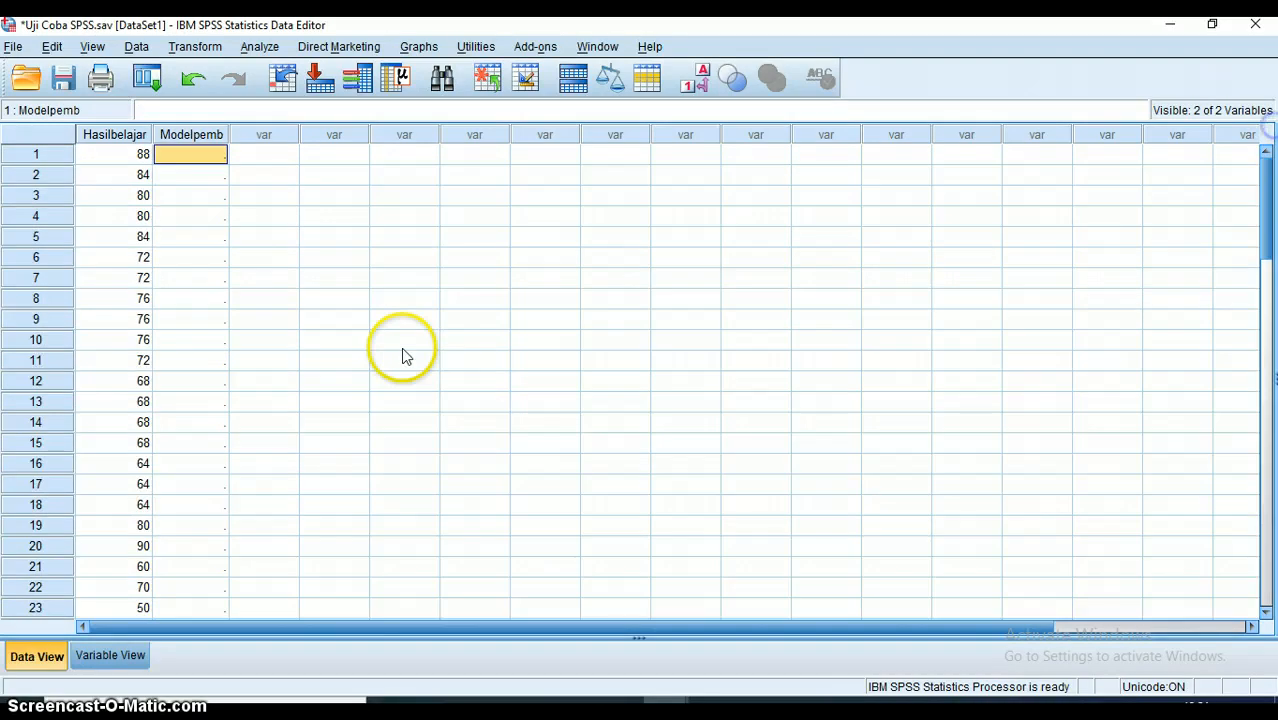
pyautogui.click(87, 155)
pyautogui.press('Down')
pyautogui.press('Down')
pyautogui.press('Down')
pyautogui.press('Down')
pyautogui.press('Down')
pyautogui.press('Down')
pyautogui.press('Down')
pyautogui.press('Down')
pyautogui.press('Down')
pyautogui.press('Down')
pyautogui.press('Down')
pyautogui.press('Down')
pyautogui.press('Down')
pyautogui.press('Down')
pyautogui.press('Down')
pyautogui.press('Down')
pyautogui.press('Down')
pyautogui.press('Down')
pyautogui.press('Down')
pyautogui.press('Down')
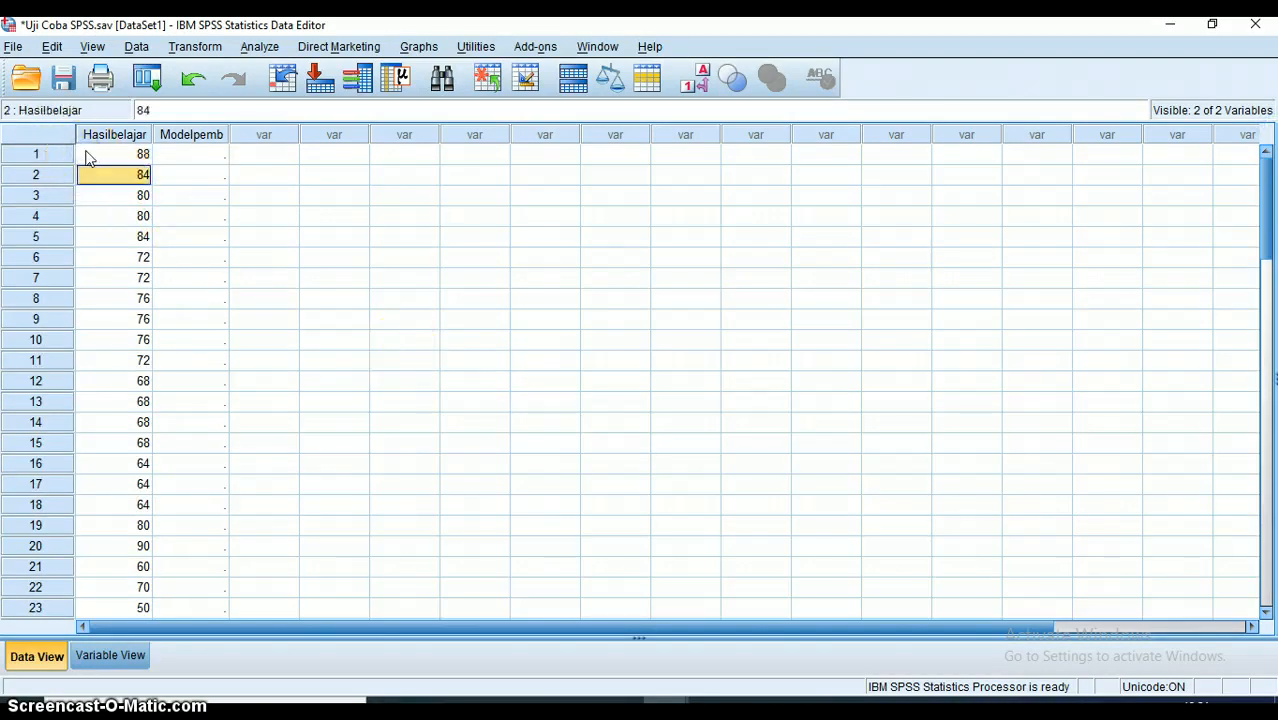
pyautogui.press('Down')
pyautogui.press('Down')
pyautogui.press('Down')
pyautogui.press('Down')
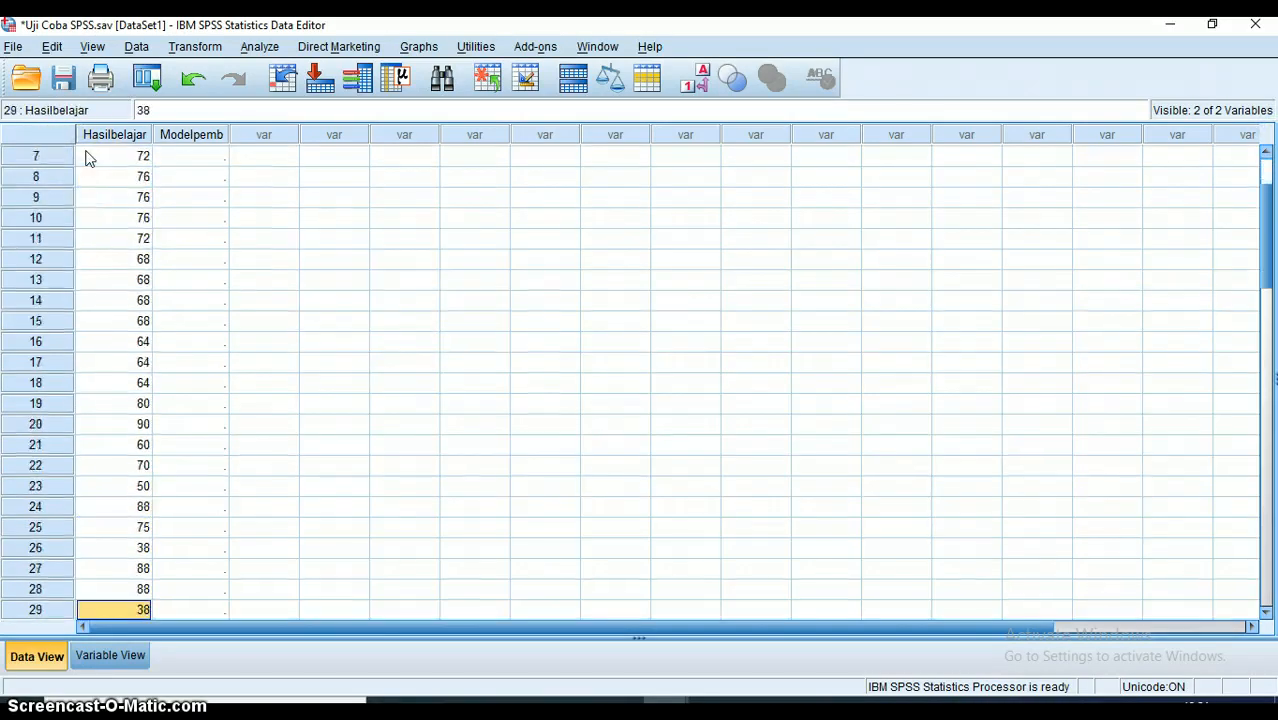
pyautogui.press('Down')
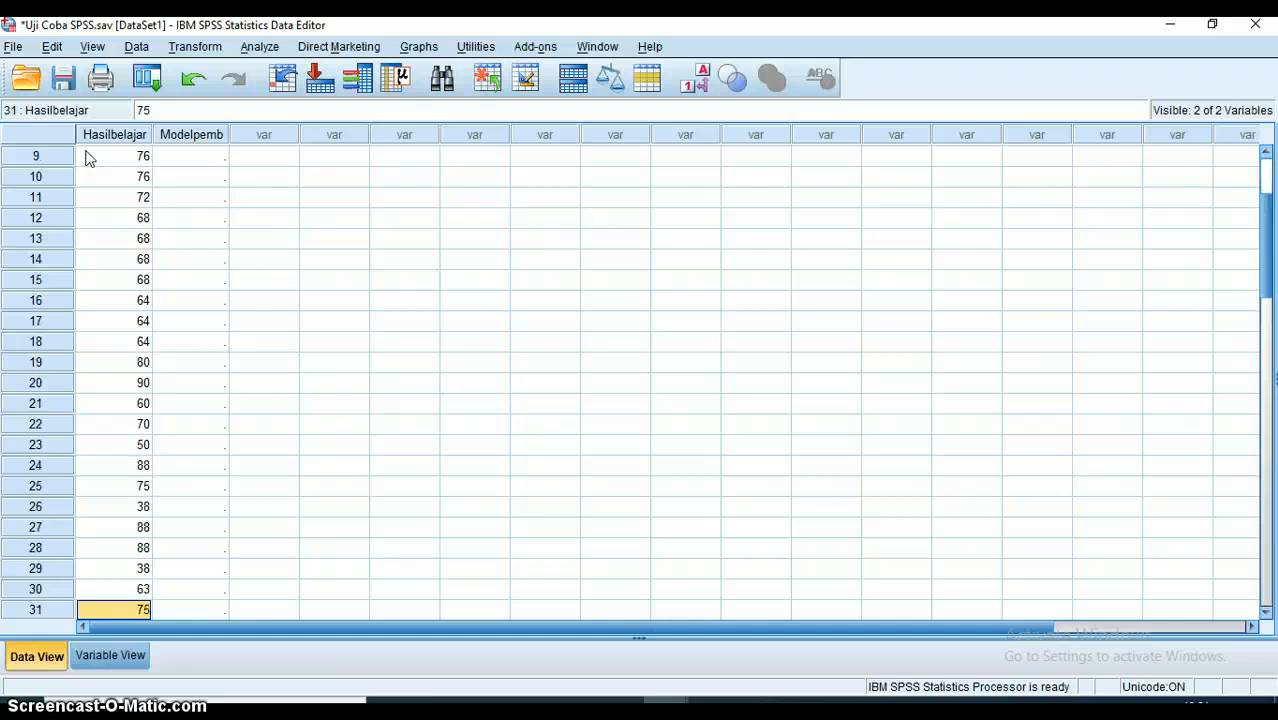
pyautogui.press('Down')
pyautogui.press('Down')
pyautogui.press('Down')
pyautogui.press('Down')
pyautogui.press('Down')
pyautogui.press('Down')
pyautogui.press('Down')
pyautogui.press('Down')
pyautogui.press('Down')
pyautogui.press('Down')
pyautogui.press('Down')
pyautogui.press('Down')
pyautogui.press('Down')
pyautogui.press('Down')
pyautogui.press('Down')
pyautogui.press('Down')
pyautogui.press('Down')
pyautogui.press('Down')
pyautogui.press('Down')
pyautogui.press('Down')
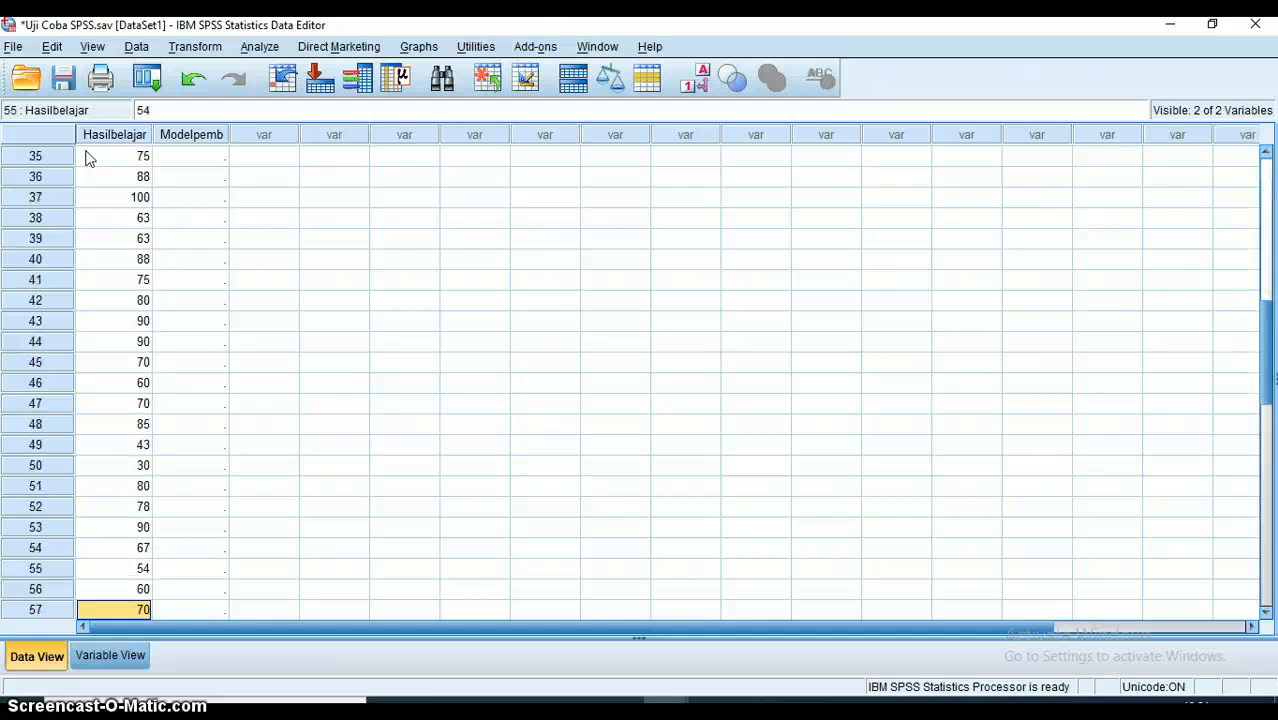
pyautogui.press('Up')
pyautogui.press('Up')
pyautogui.press('Up')
pyautogui.press('Up')
pyautogui.press('Up')
pyautogui.press('Up')
pyautogui.press('Up')
pyautogui.press('Up')
pyautogui.press('Up')
pyautogui.press('Up')
pyautogui.press('Up')
pyautogui.press('Up')
pyautogui.press('Up')
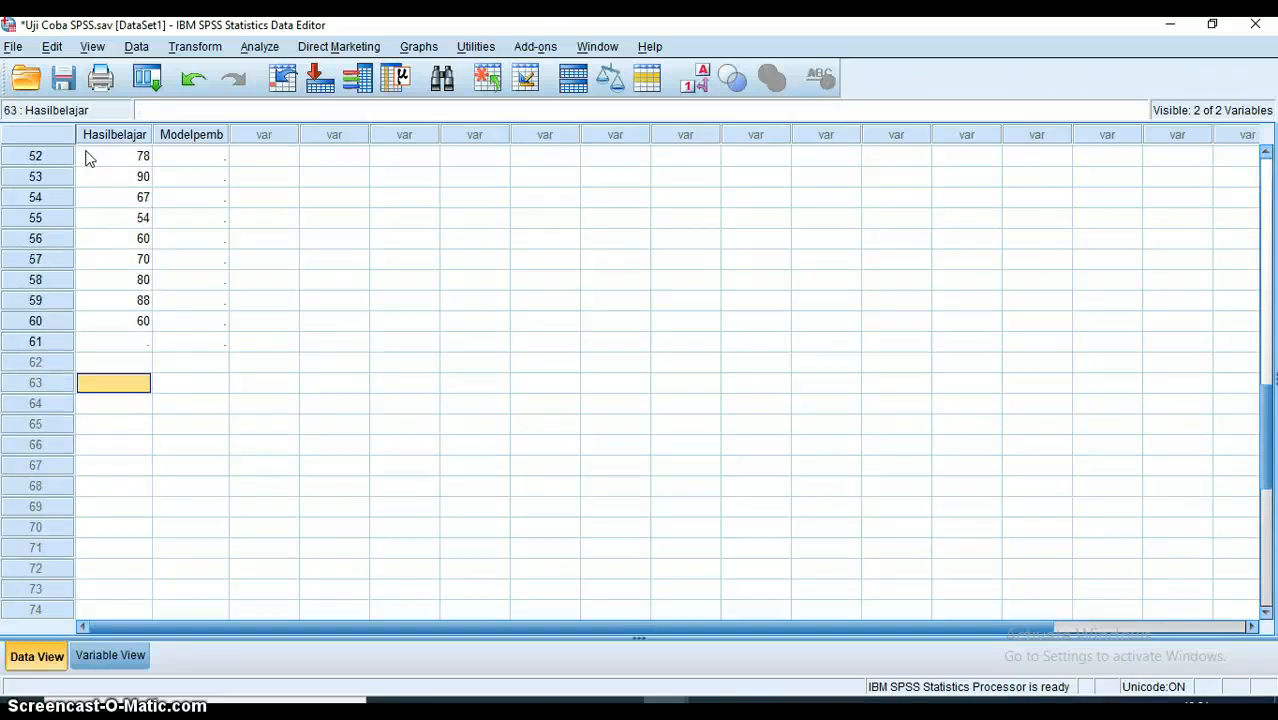
pyautogui.press('Up')
pyautogui.press('Up')
pyautogui.press('Up')
pyautogui.press('Up')
pyautogui.press('Up')
pyautogui.press('Up')
pyautogui.press('Up')
pyautogui.press('Up')
pyautogui.press('Up')
pyautogui.press('Up')
pyautogui.press('Up')
pyautogui.press('Up')
pyautogui.press('Up')
pyautogui.press('Up')
pyautogui.press('Up')
pyautogui.press('Up')
pyautogui.press('Up')
pyautogui.press('Up')
pyautogui.press('Up')
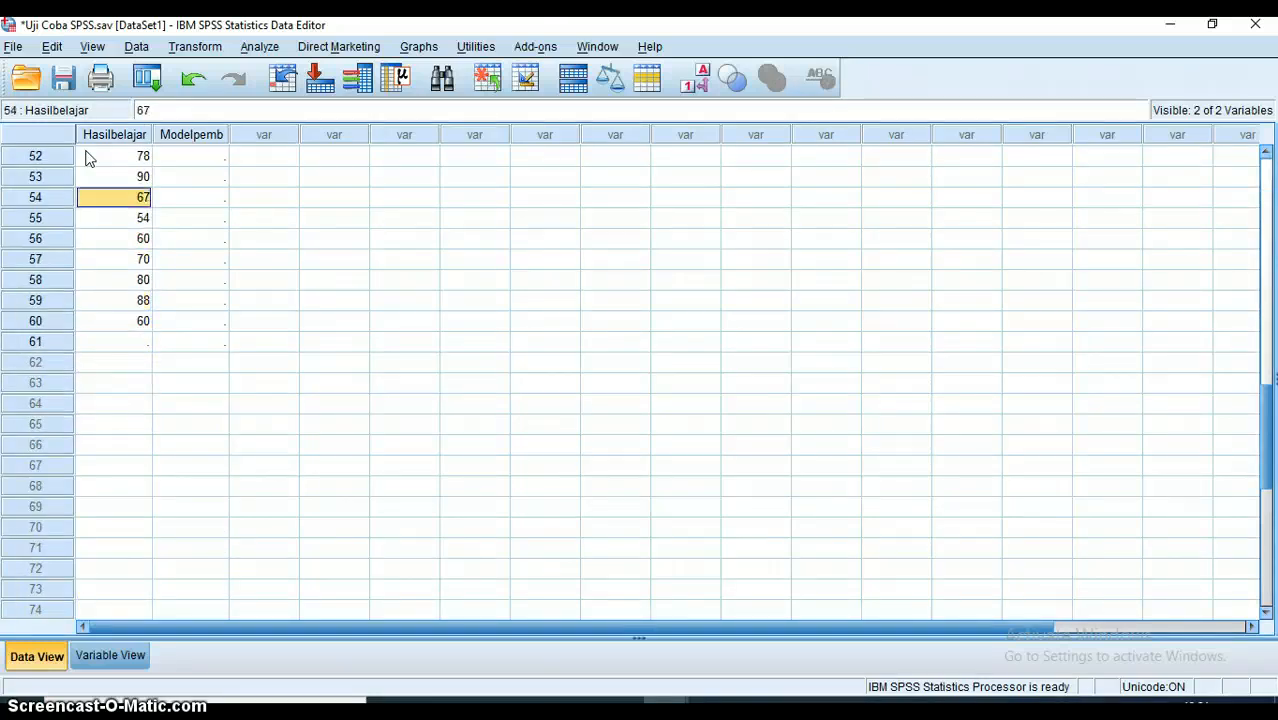
pyautogui.press('Up')
pyautogui.press('Up')
pyautogui.press('Up')
pyautogui.press('Up')
pyautogui.press('Up')
pyautogui.press('Up')
pyautogui.press('Up')
pyautogui.press('Up')
pyautogui.press('Up')
pyautogui.press('Up')
pyautogui.press('Up')
pyautogui.press('Up')
pyautogui.press('Up')
pyautogui.press('Up')
pyautogui.press('Up')
pyautogui.press('Up')
pyautogui.press('Up')
pyautogui.press('Up')
pyautogui.press('Up')
pyautogui.press('Up')
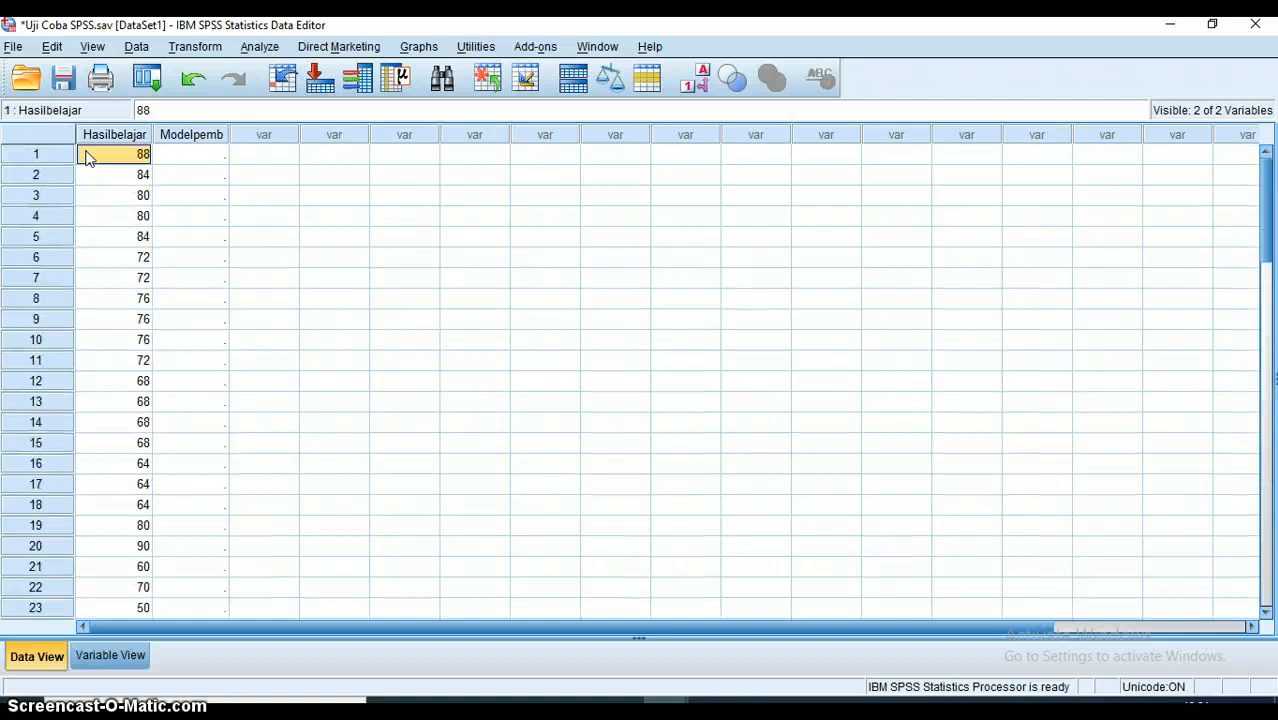
# - Enter group code 1 in the Modelpemb column for cases 1 to 30
pyautogui.press('Right')
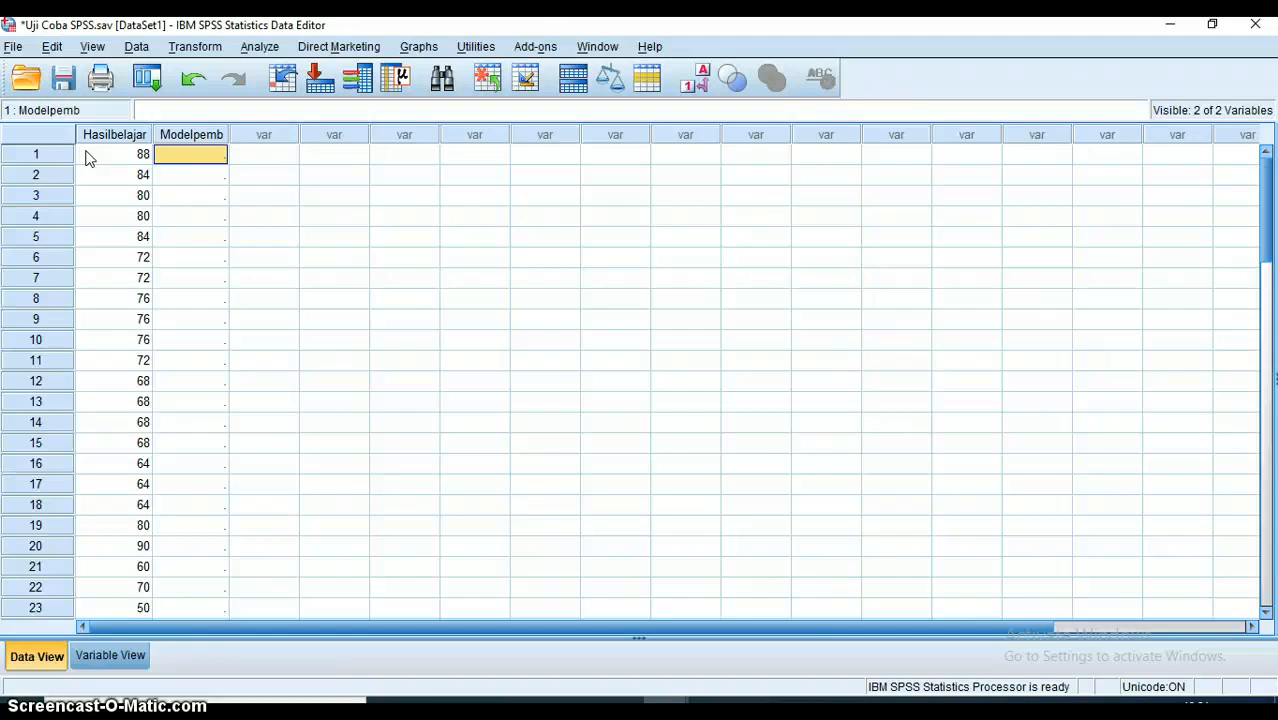
pyautogui.write('1')
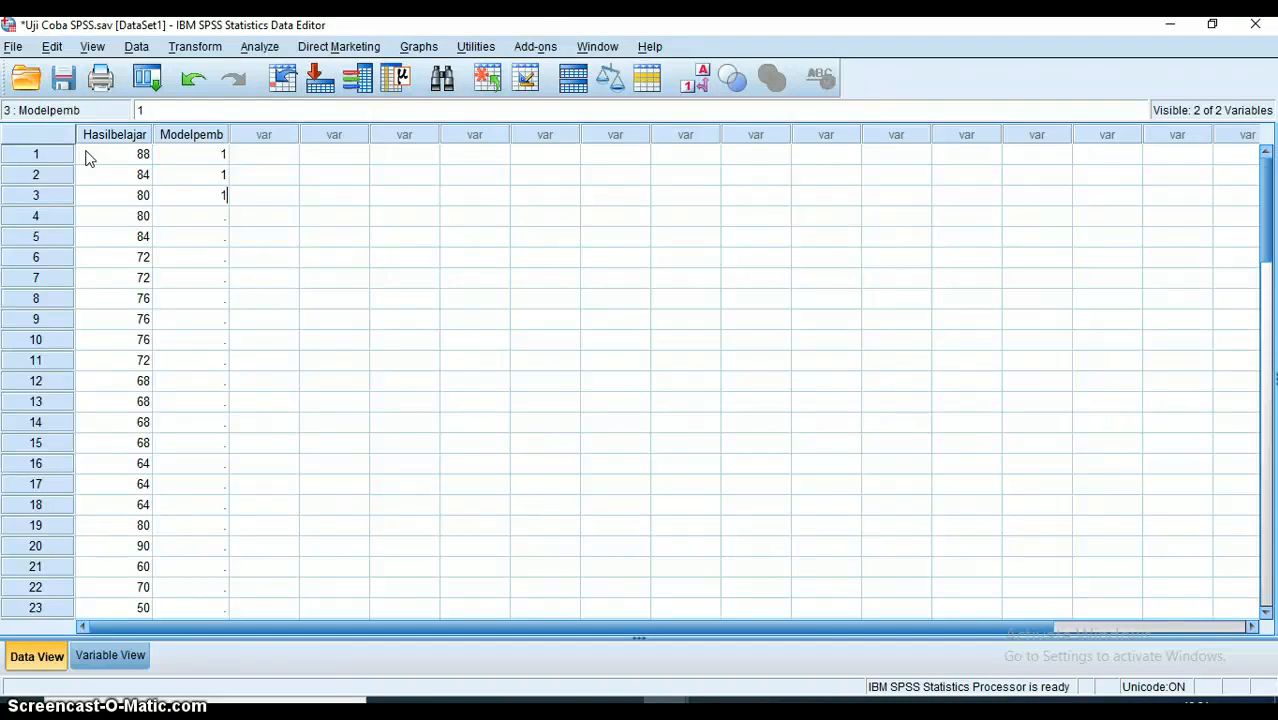
pyautogui.write(' 1 1 1 1 1 1 1')
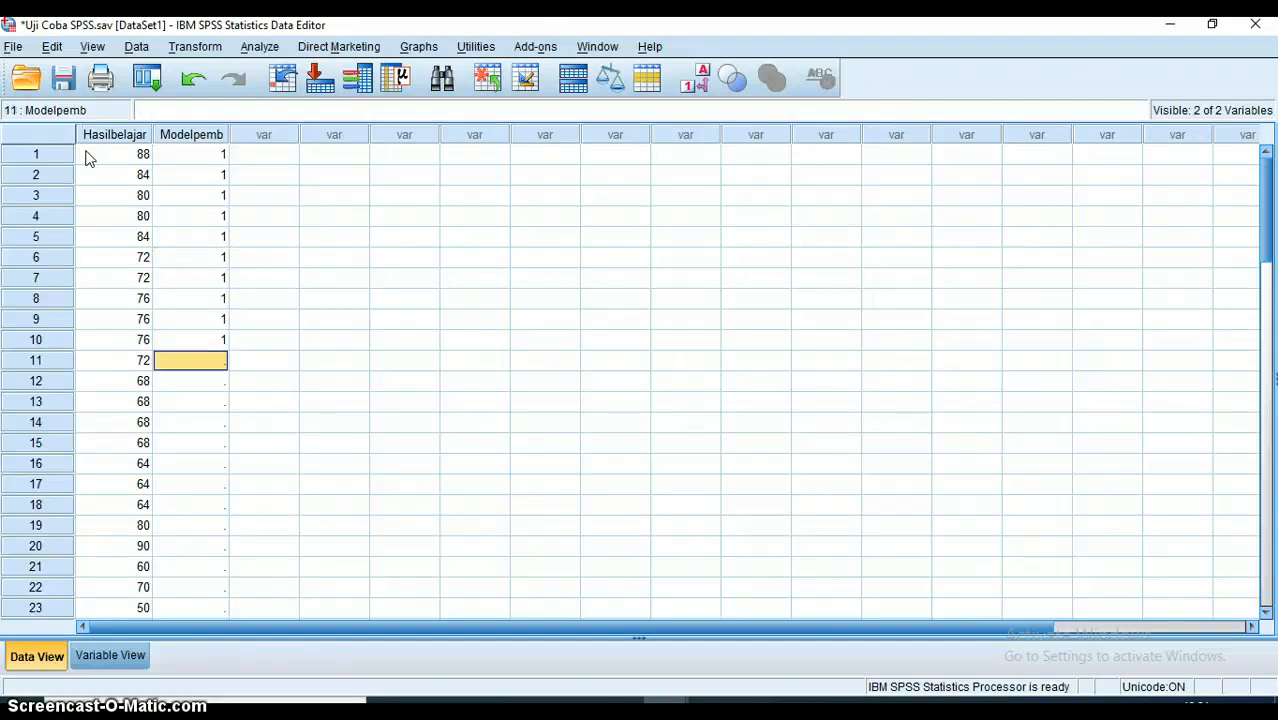
pyautogui.write(' 1 1 1 1 1 1 1')
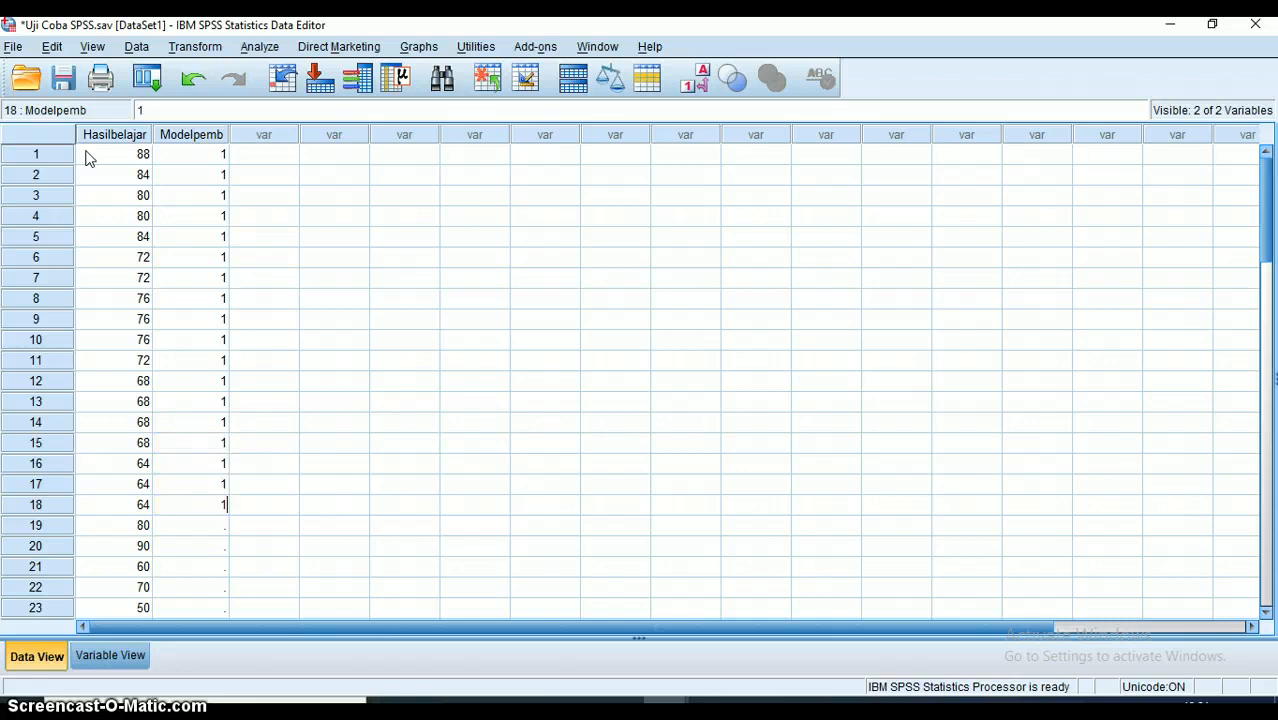
pyautogui.write(' 1 1 1 1 1 1 1 1 1 1 1 1')
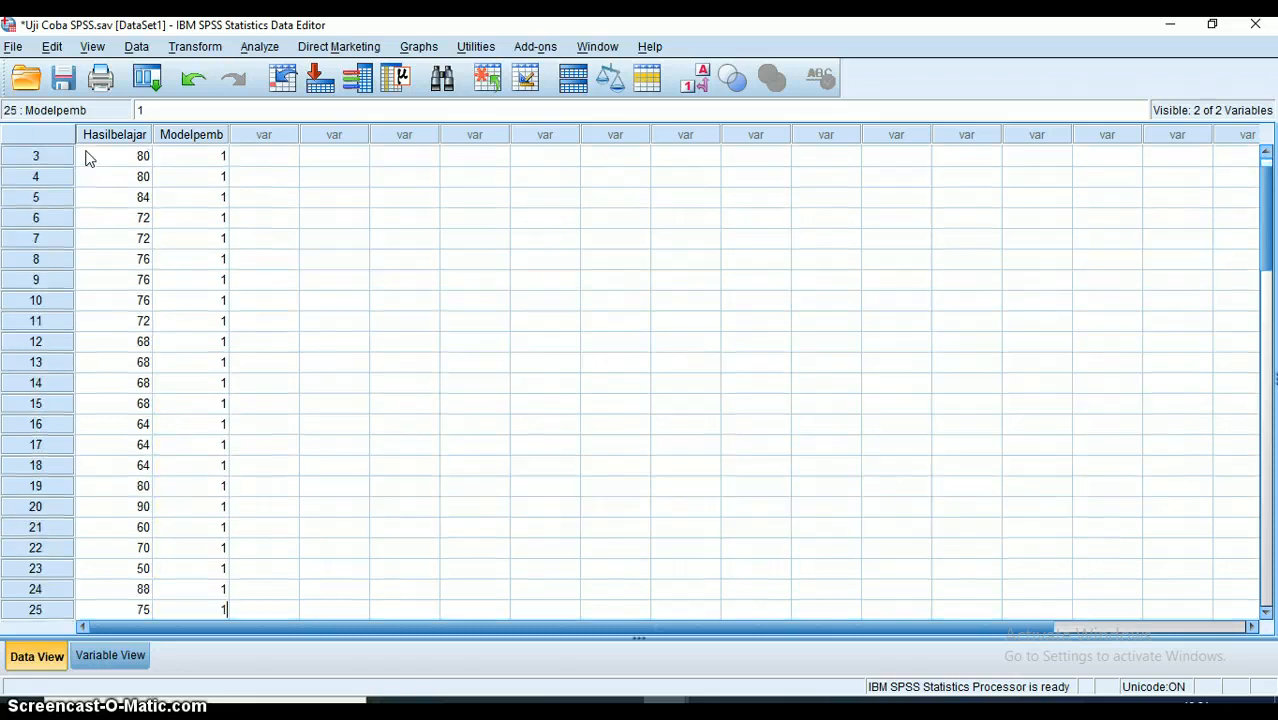
pyautogui.write(' 1 1 1 ')
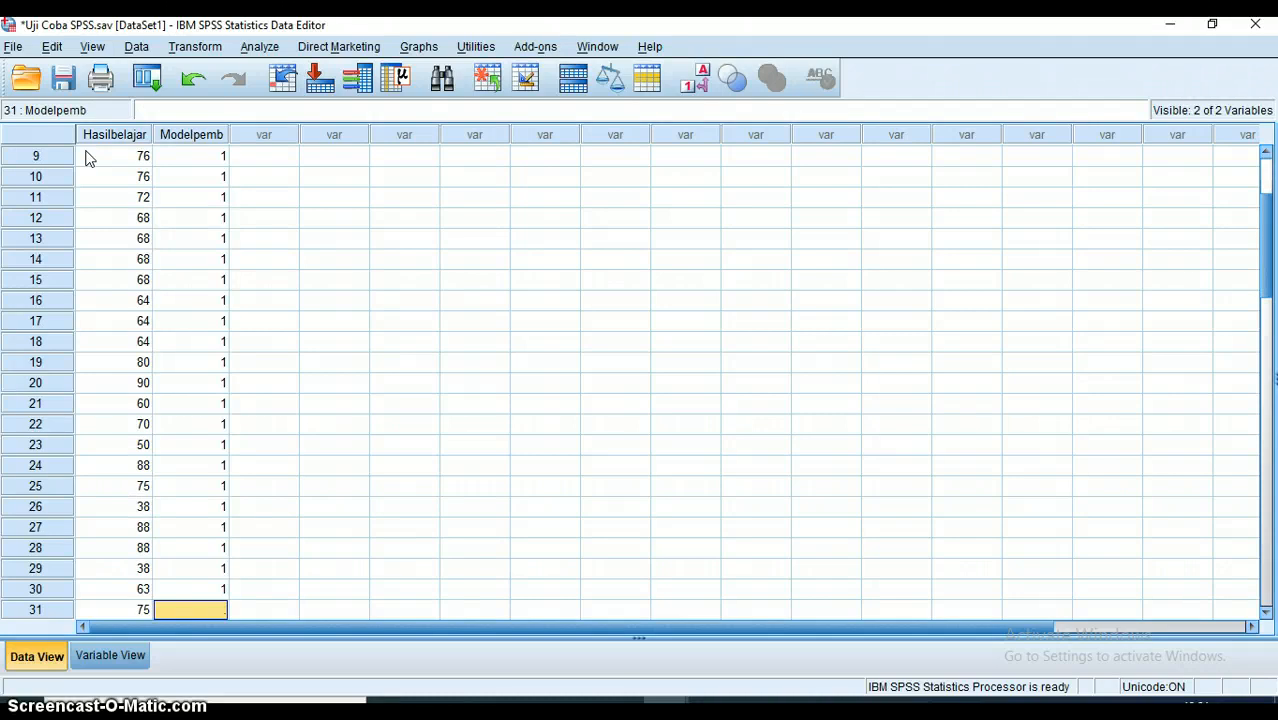
# - Enter group code 2 in the Modelpemb column for cases 31 to 60
pyautogui.write('2')
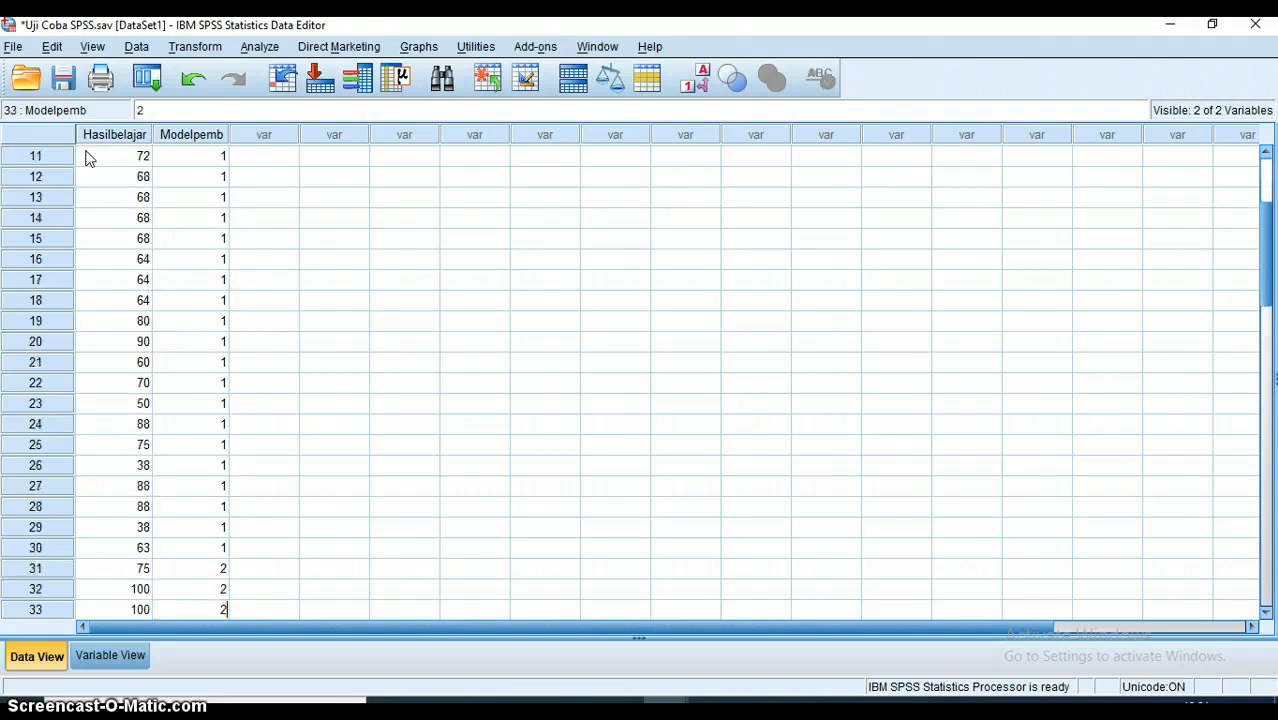
pyautogui.write(' 2 2 2 2 2 2 2 2 2 2 2 2 2 2')
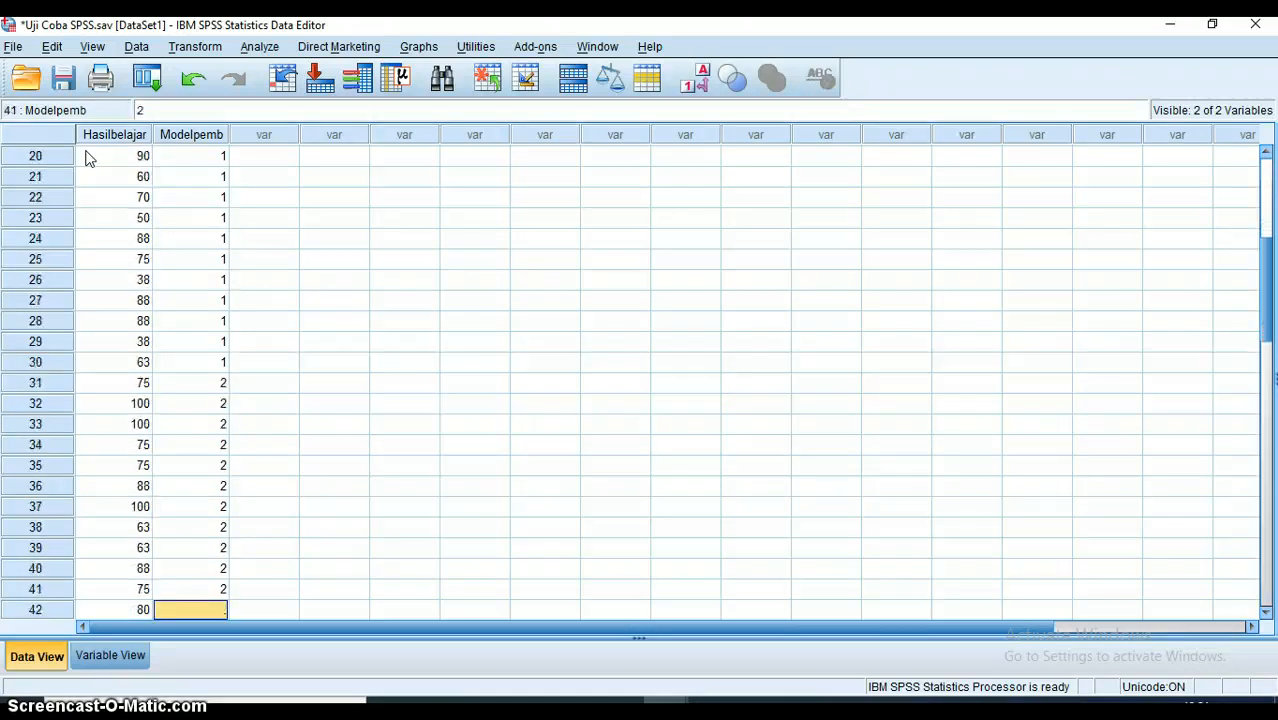
pyautogui.write(' 2 2 2 2 2 2 2')
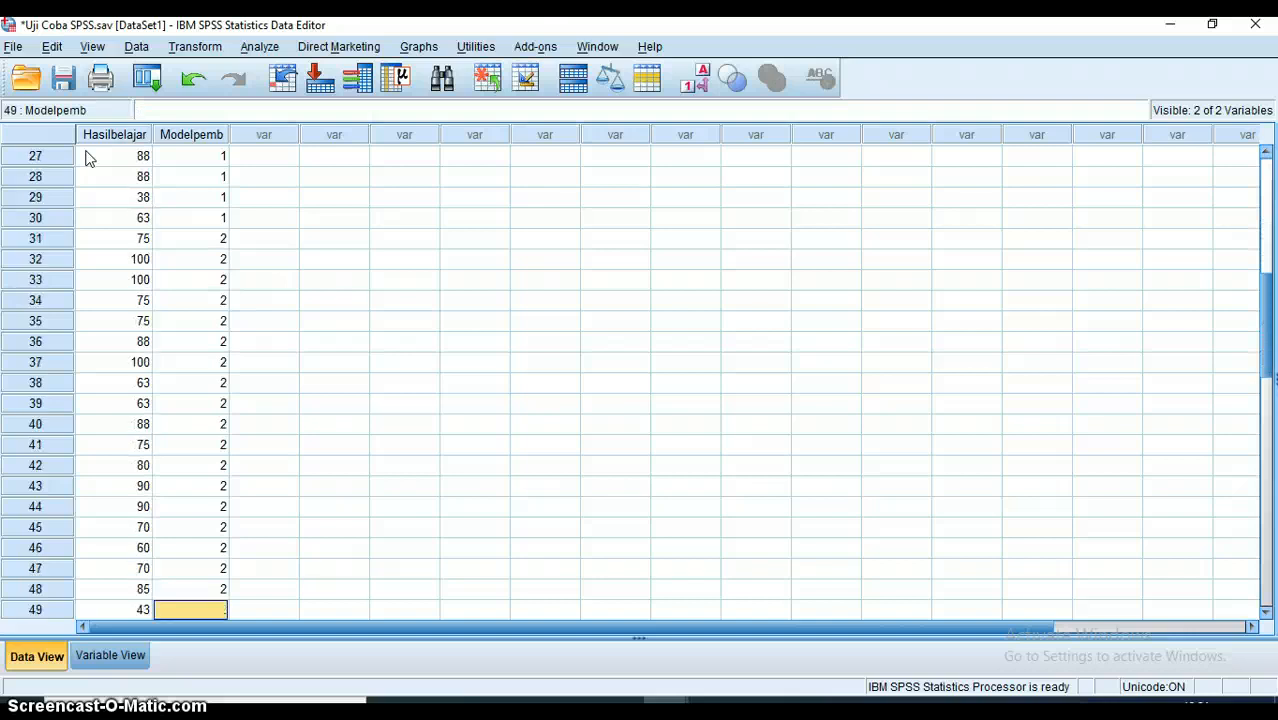
pyautogui.write(' 2 2 2 2 2')
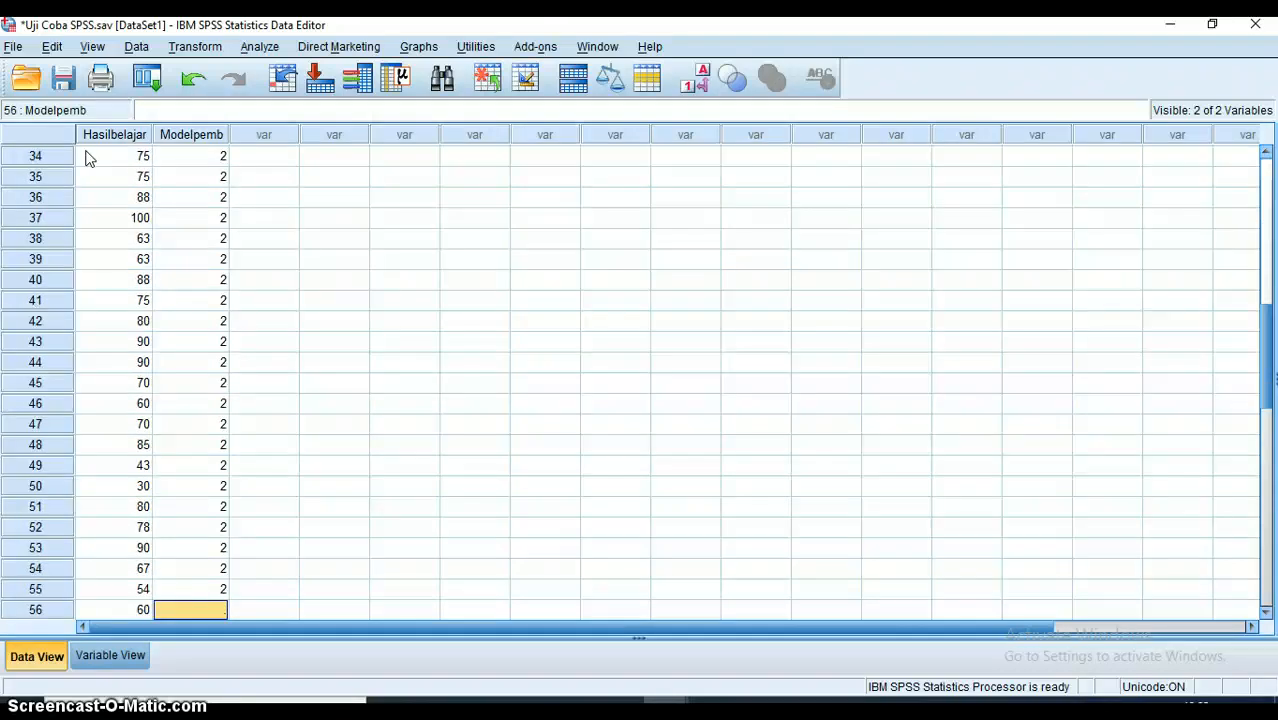
pyautogui.write(' 2 2')
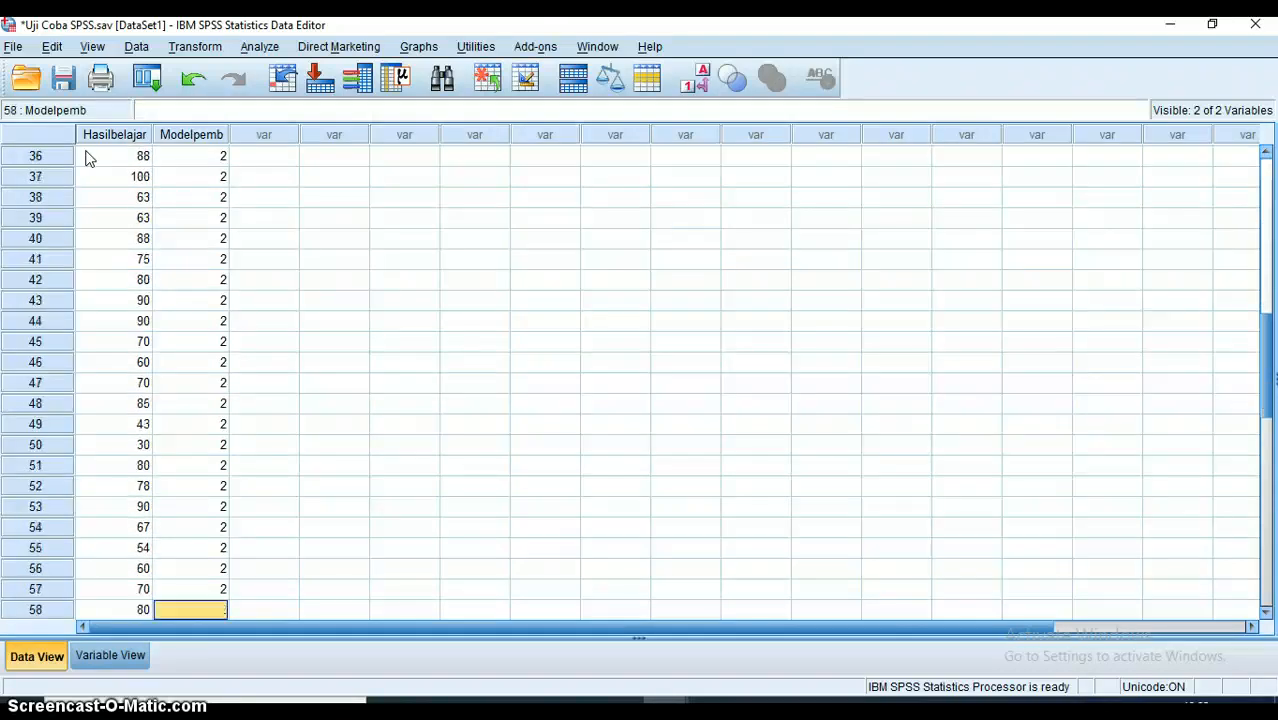
pyautogui.press('Return')
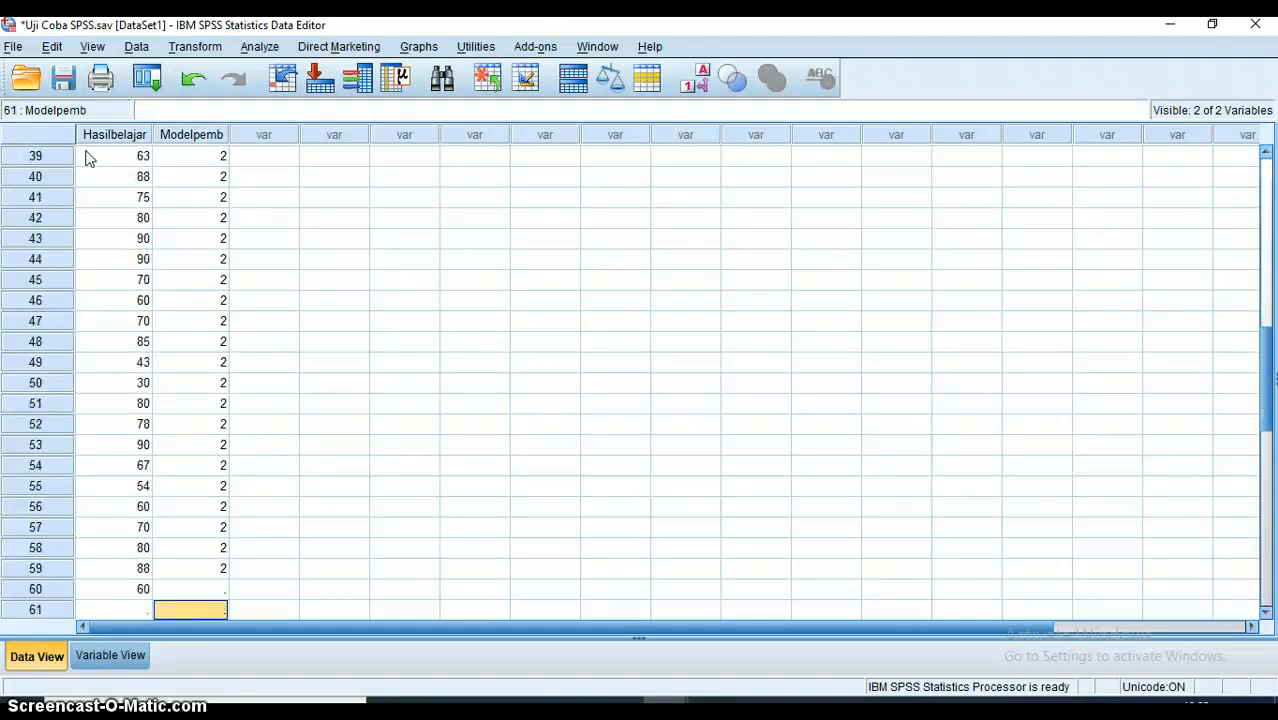
pyautogui.press('Up')
pyautogui.write('2')
pyautogui.press('Return')
# - Look back up through the Modelpemb group codes from the last case to case 9
pyautogui.press('Up')
pyautogui.press('Up')
pyautogui.press('Up')
pyautogui.press('Up')
pyautogui.press('Up')
pyautogui.press('Up')
pyautogui.press('Up')
pyautogui.press('Up')
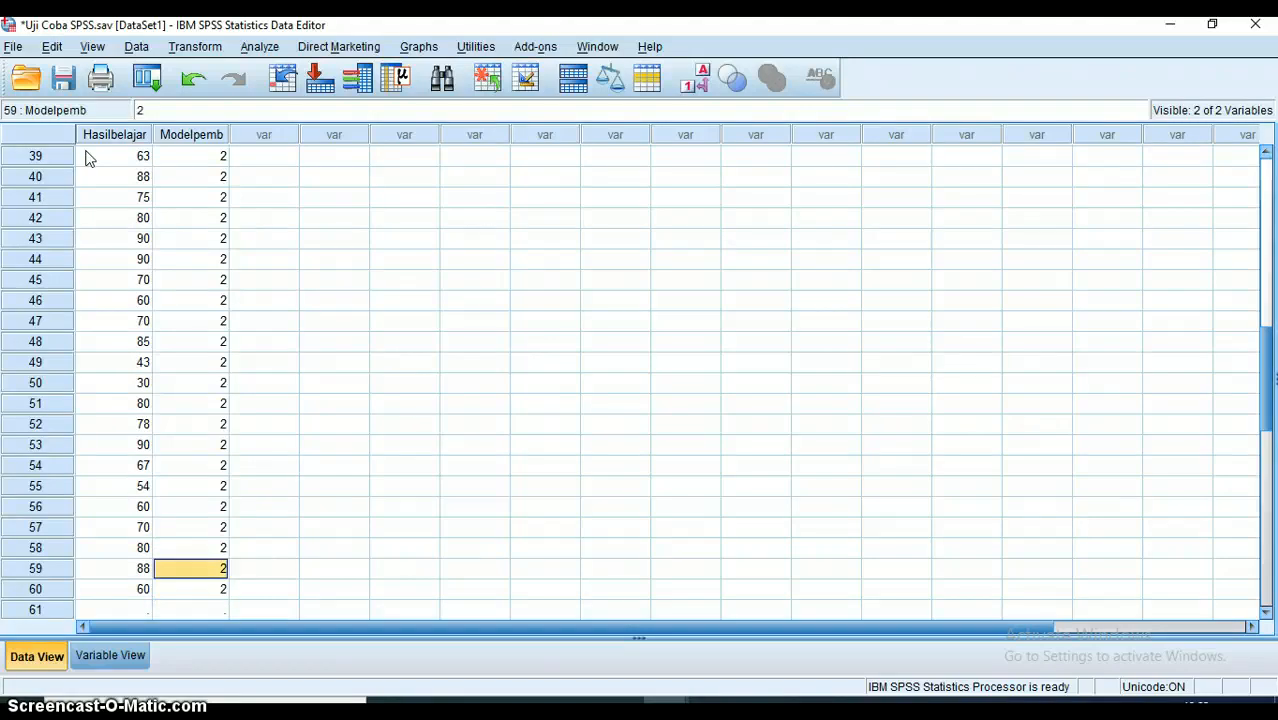
pyautogui.press('Up')
pyautogui.press('Up')
pyautogui.press('Up')
pyautogui.press('Up')
pyautogui.press('Up')
pyautogui.press('Up')
pyautogui.press('Up')
pyautogui.press('Up')
pyautogui.press('Up')
pyautogui.press('Up')
pyautogui.press('Up')
pyautogui.press('Up')
pyautogui.press('Up')
pyautogui.press('Up')
pyautogui.press('Up')
pyautogui.press('Up')
pyautogui.press('Up')
pyautogui.press('Up')
pyautogui.press('Up')
pyautogui.press('Up')
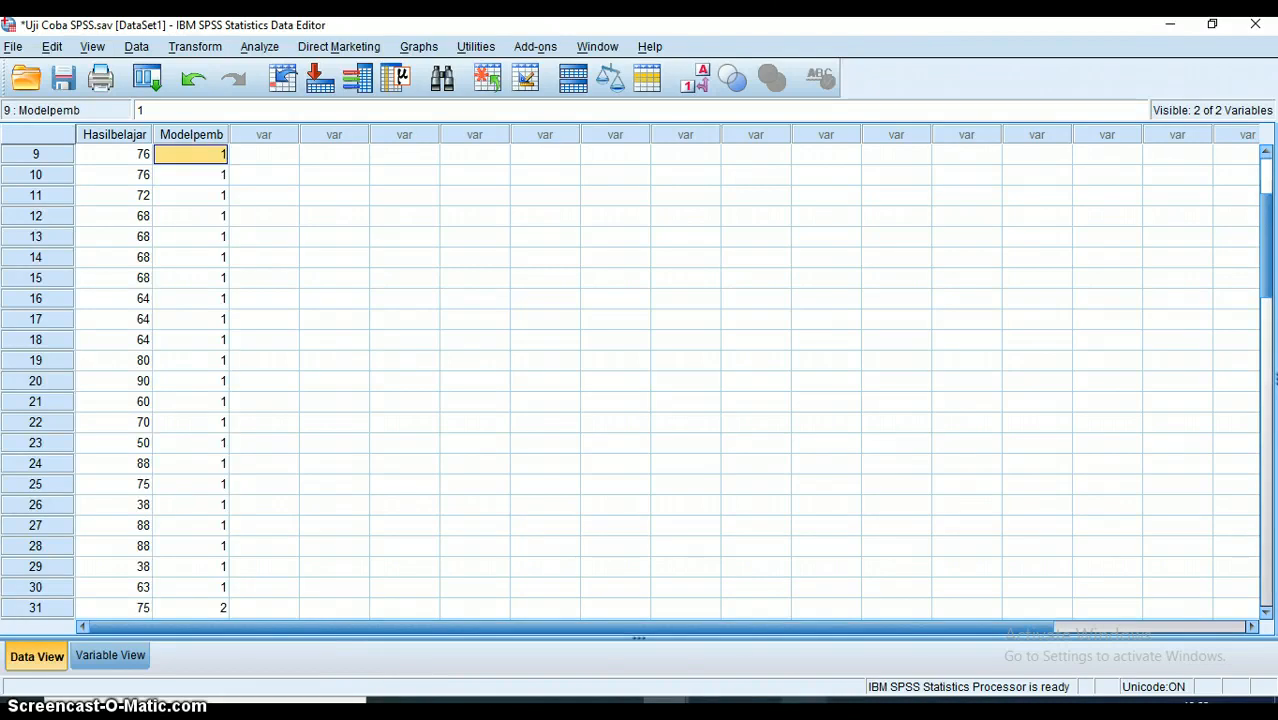
# - Set up an Explore analysis with Hasilbelajar as the dependent variable and Modelpemb as the factor
pyautogui.moveTo(804, 702)
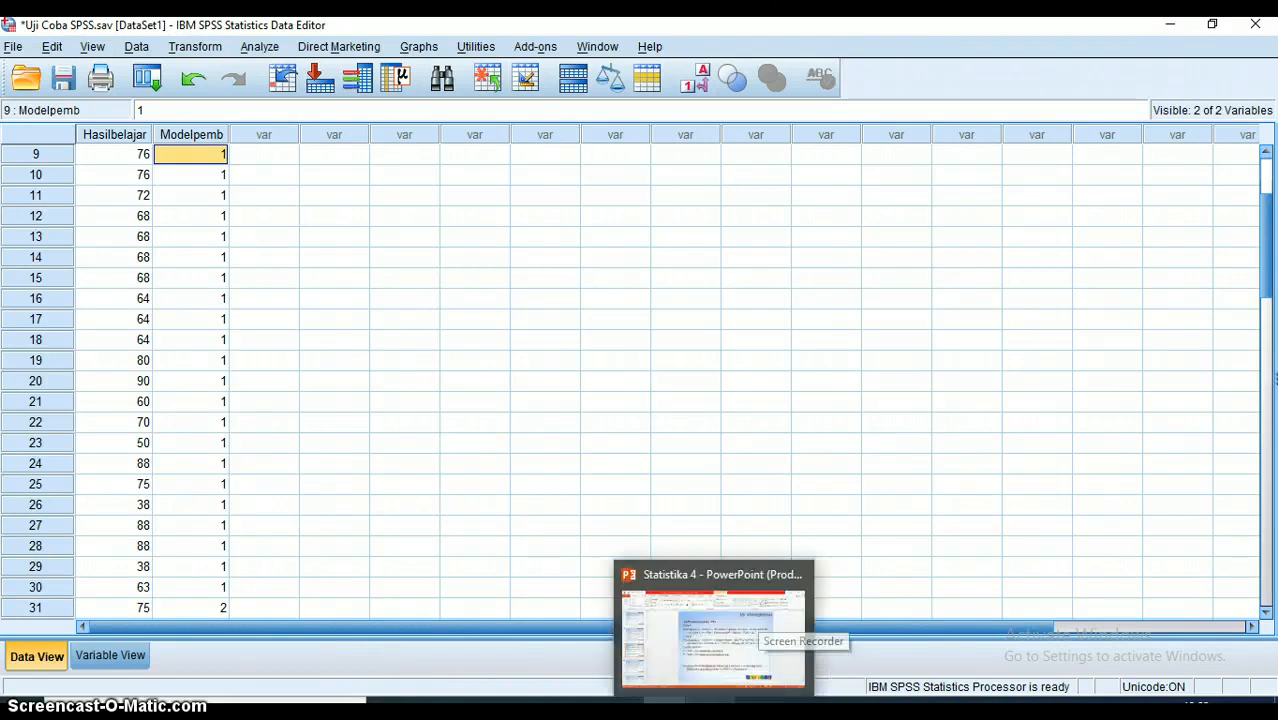
pyautogui.click(259, 47)
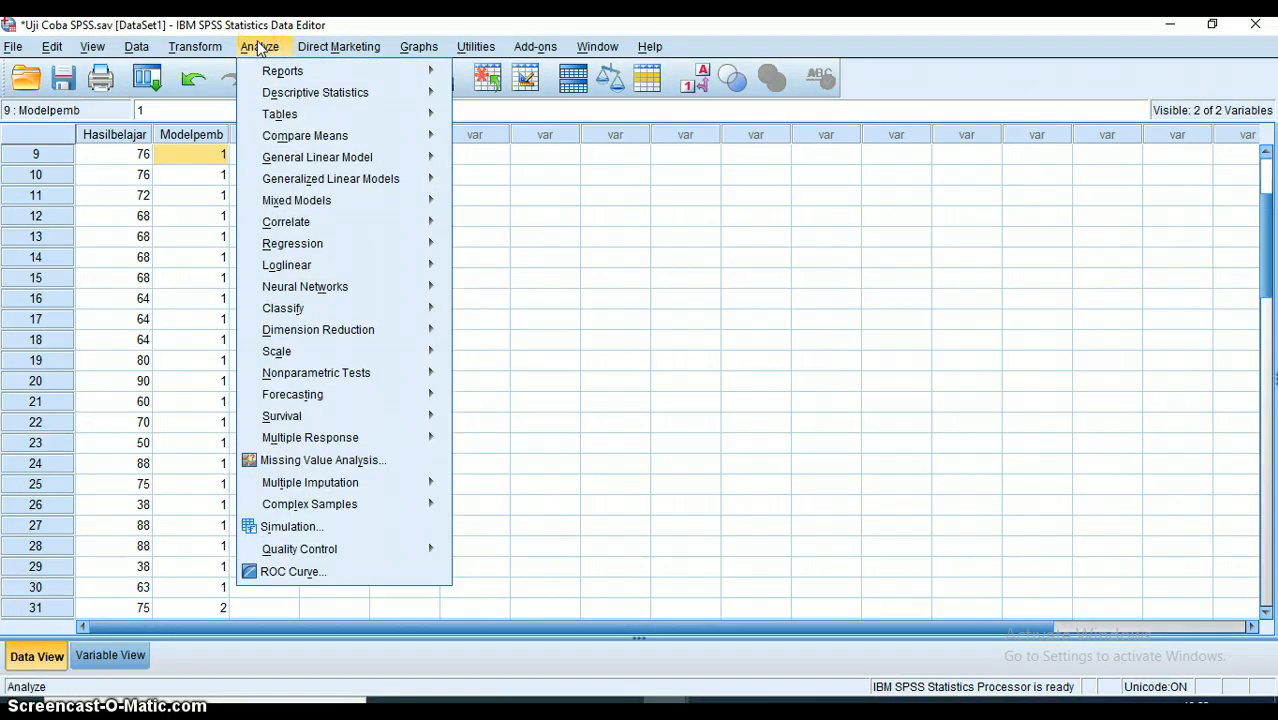
pyautogui.click(262, 47)
pyautogui.click(262, 47)
pyautogui.click(280, 73)
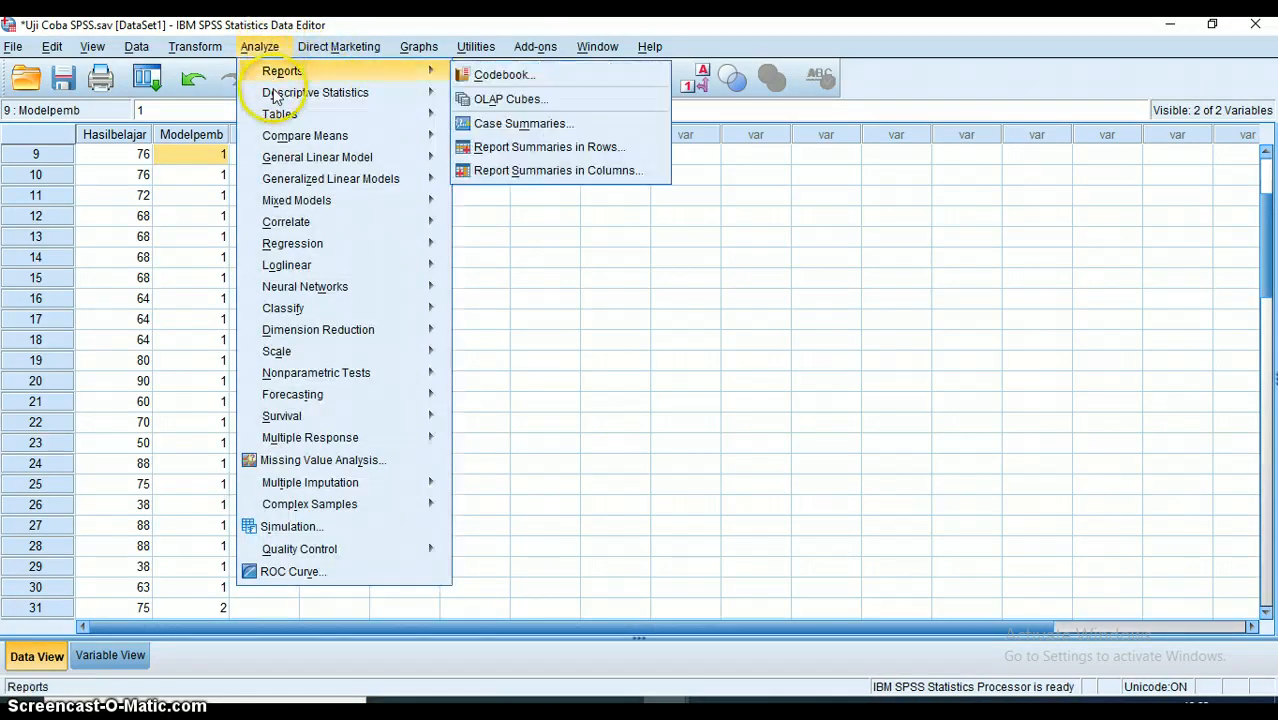
pyautogui.moveTo(277, 98)
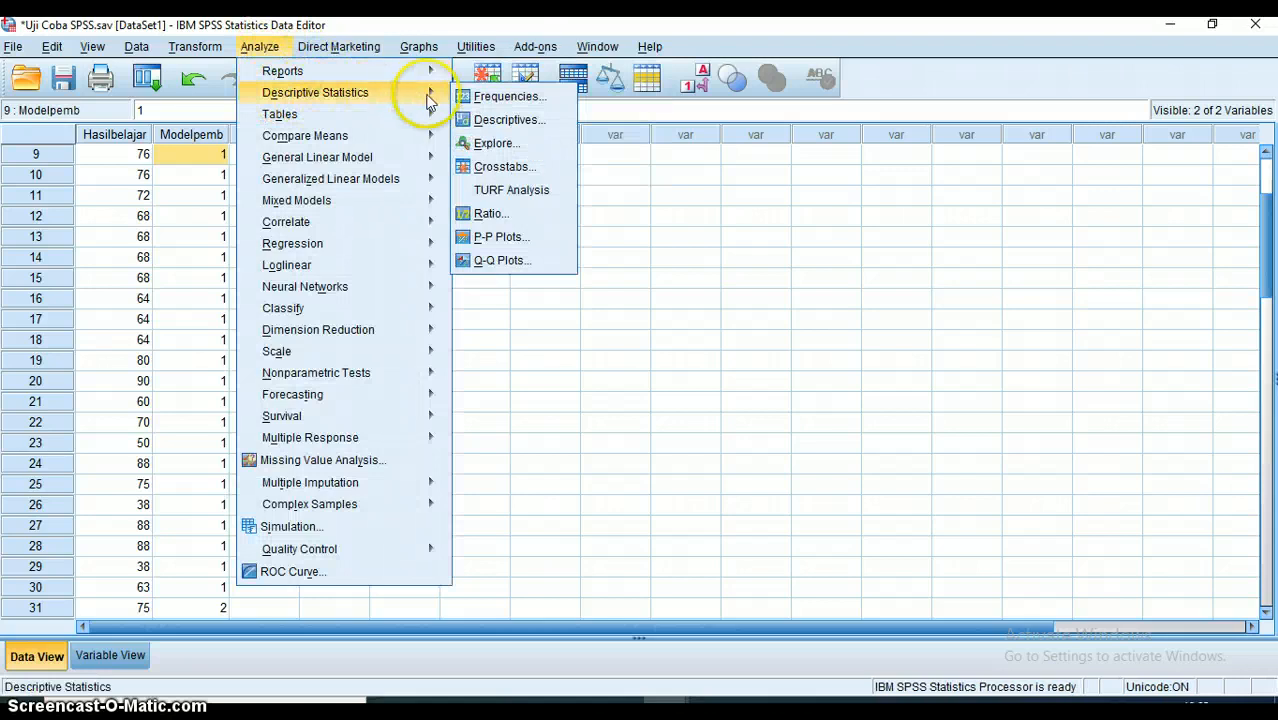
pyautogui.click(490, 145)
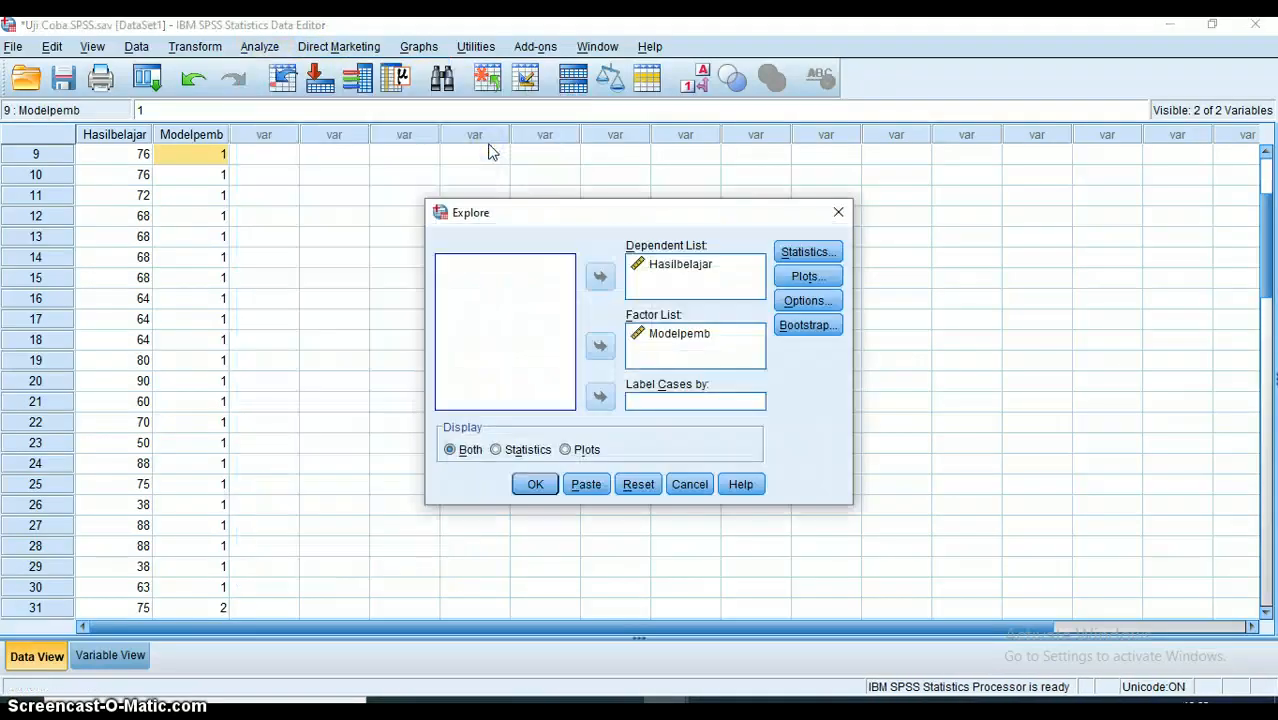
pyautogui.click(668, 268)
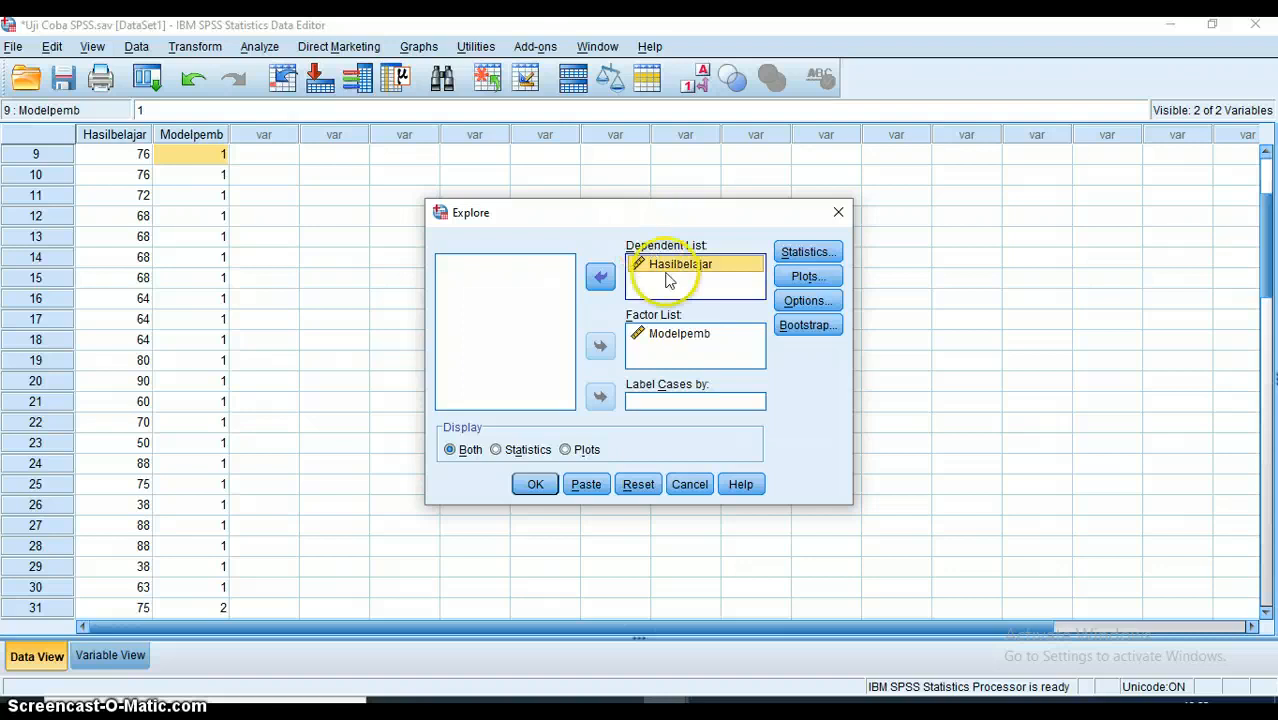
pyautogui.click(684, 340)
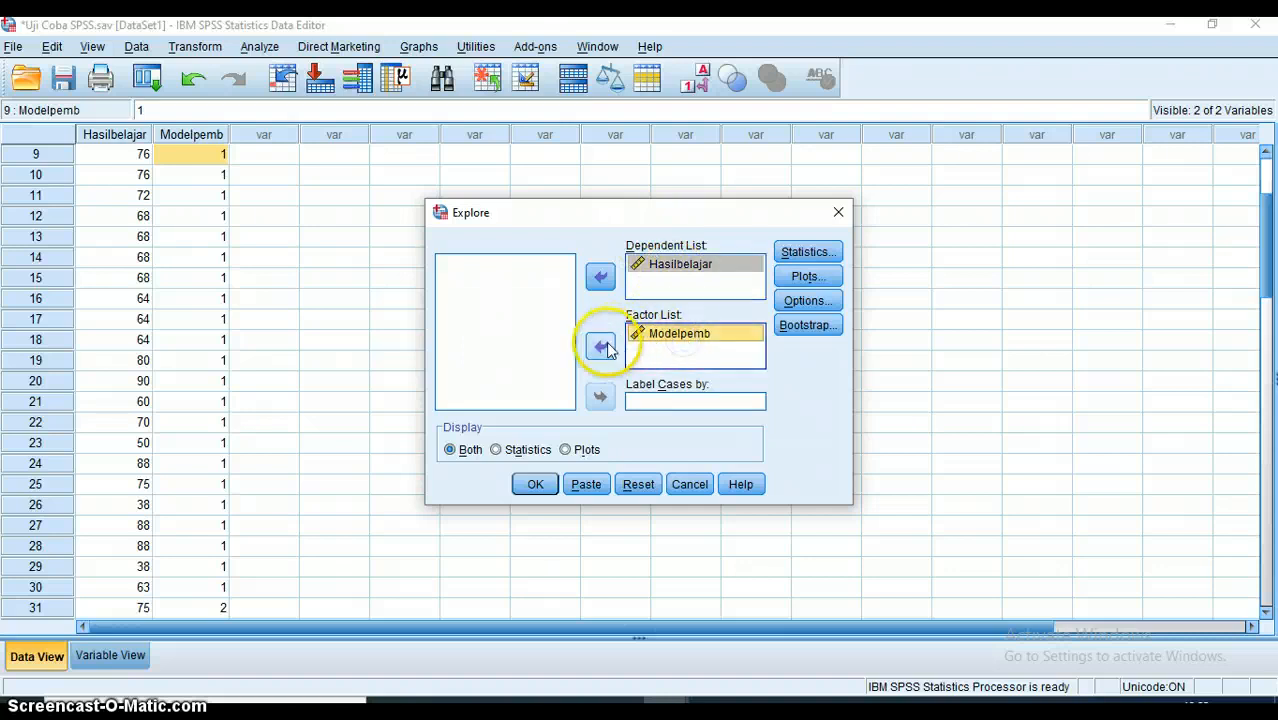
pyautogui.click(600, 346)
pyautogui.click(597, 347)
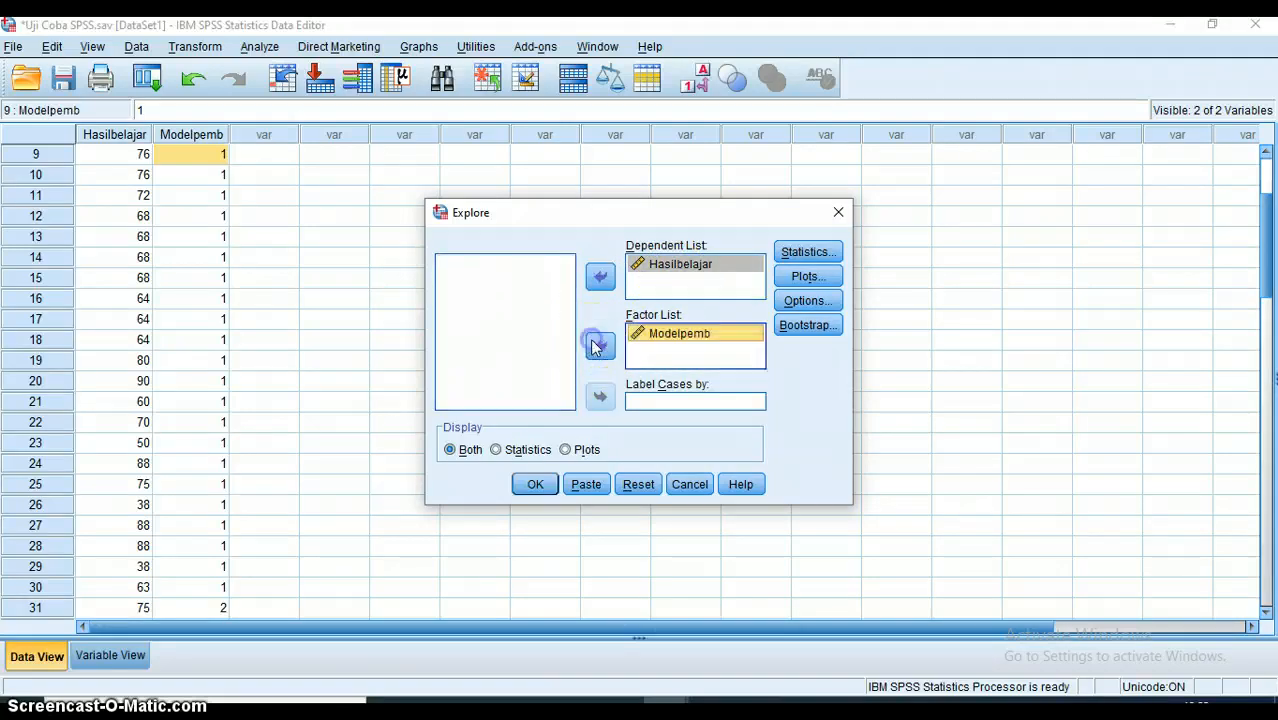
pyautogui.click(675, 354)
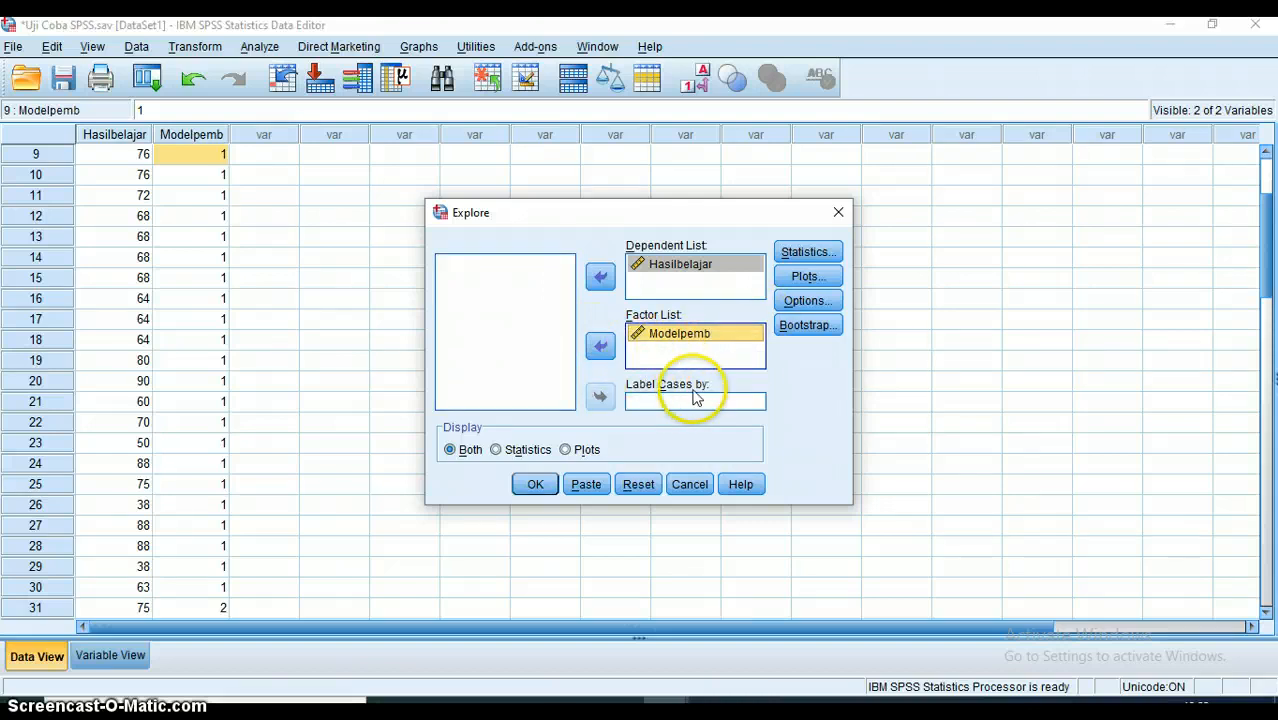
# - Set the Spread vs Level with Levene Test option to Untransformed and run Explore with both statistics and plots displayed
pyautogui.click(812, 279)
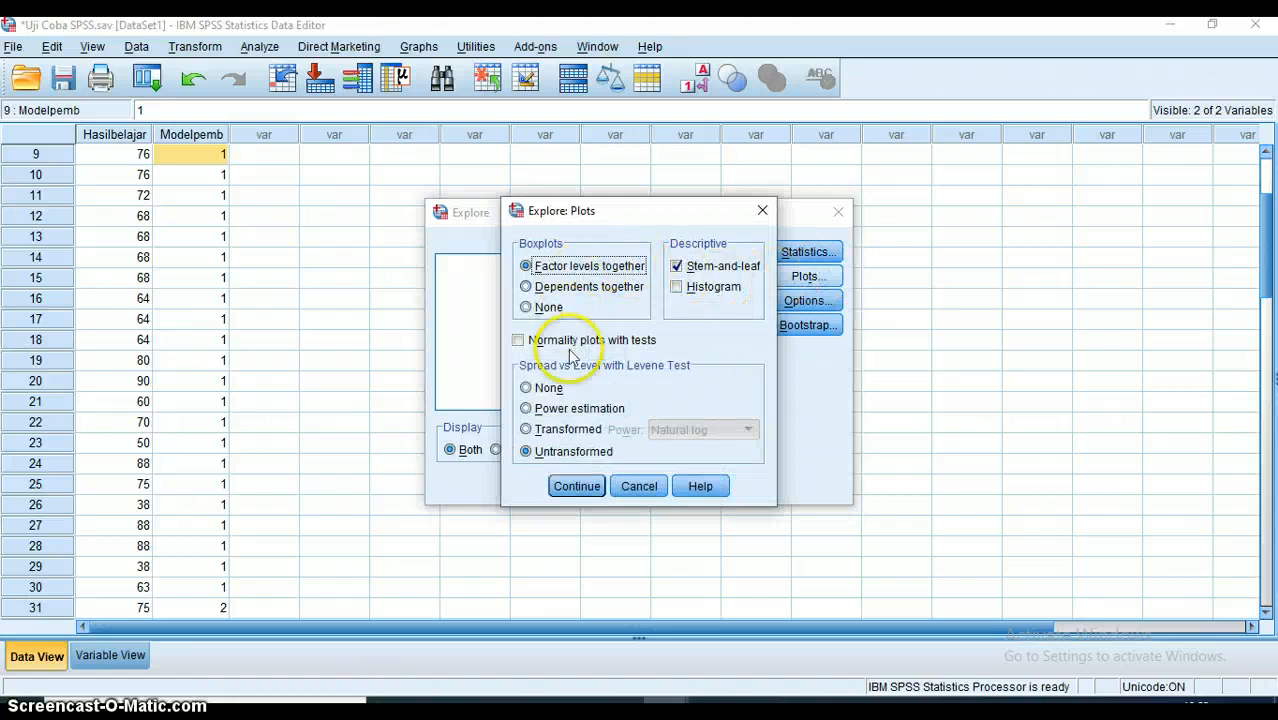
pyautogui.click(527, 452)
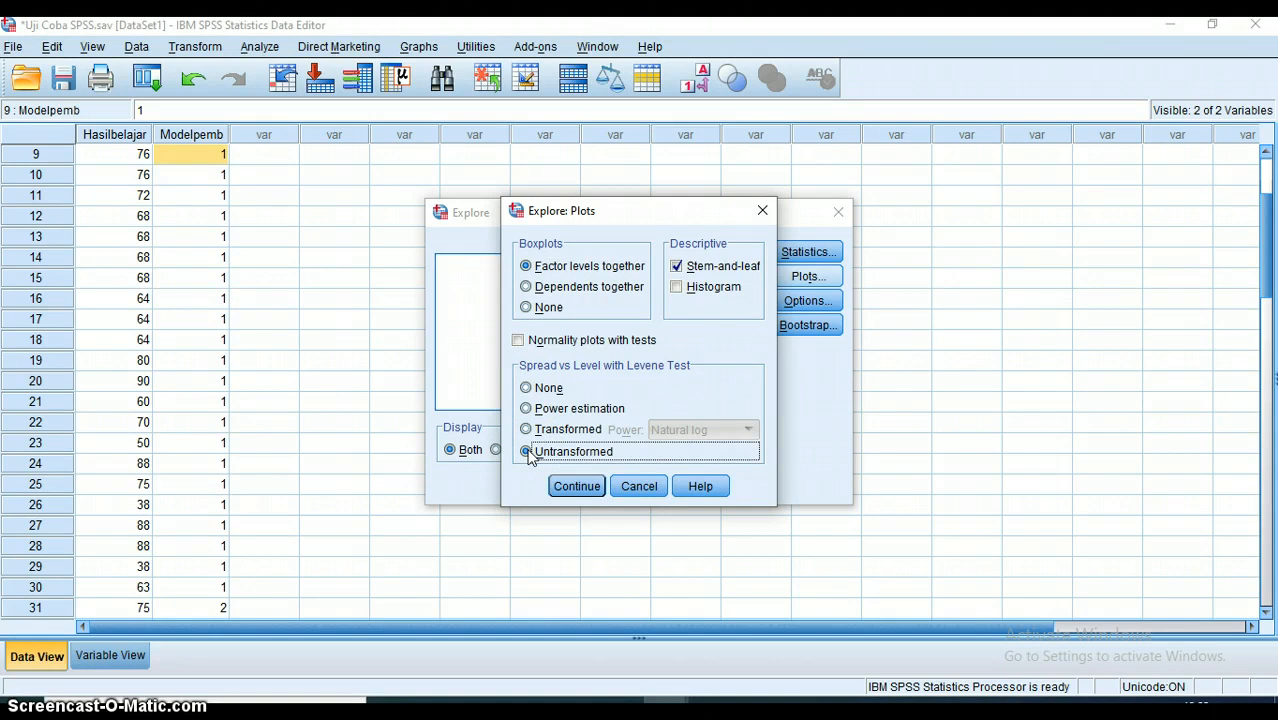
pyautogui.click(574, 487)
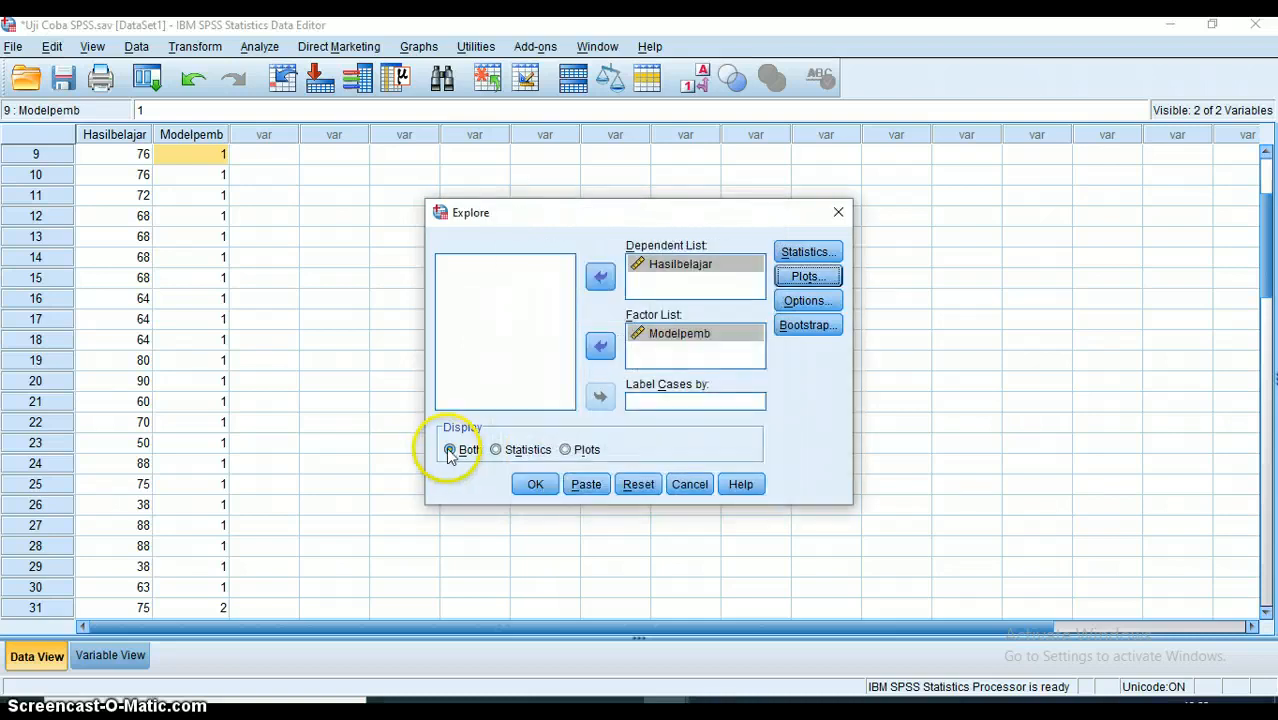
pyautogui.click(537, 485)
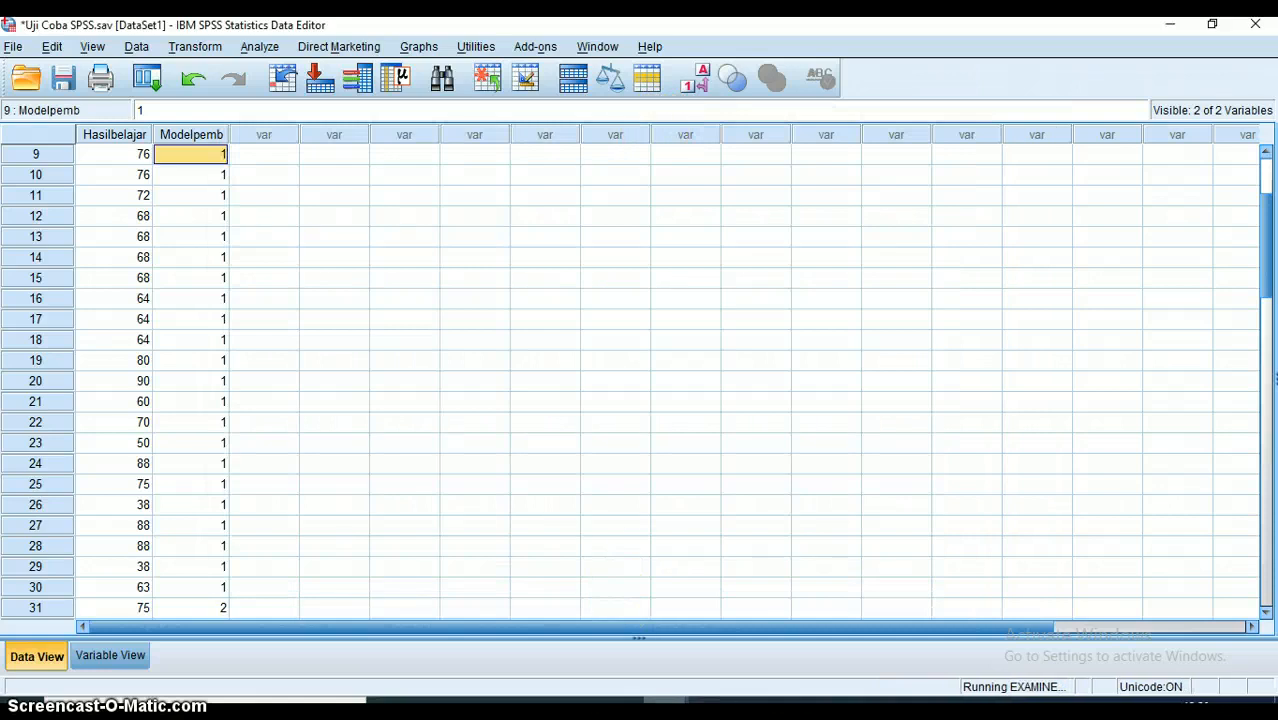
# - Bring the analysis output window to the front and maximize it
pyautogui.moveTo(666, 701)
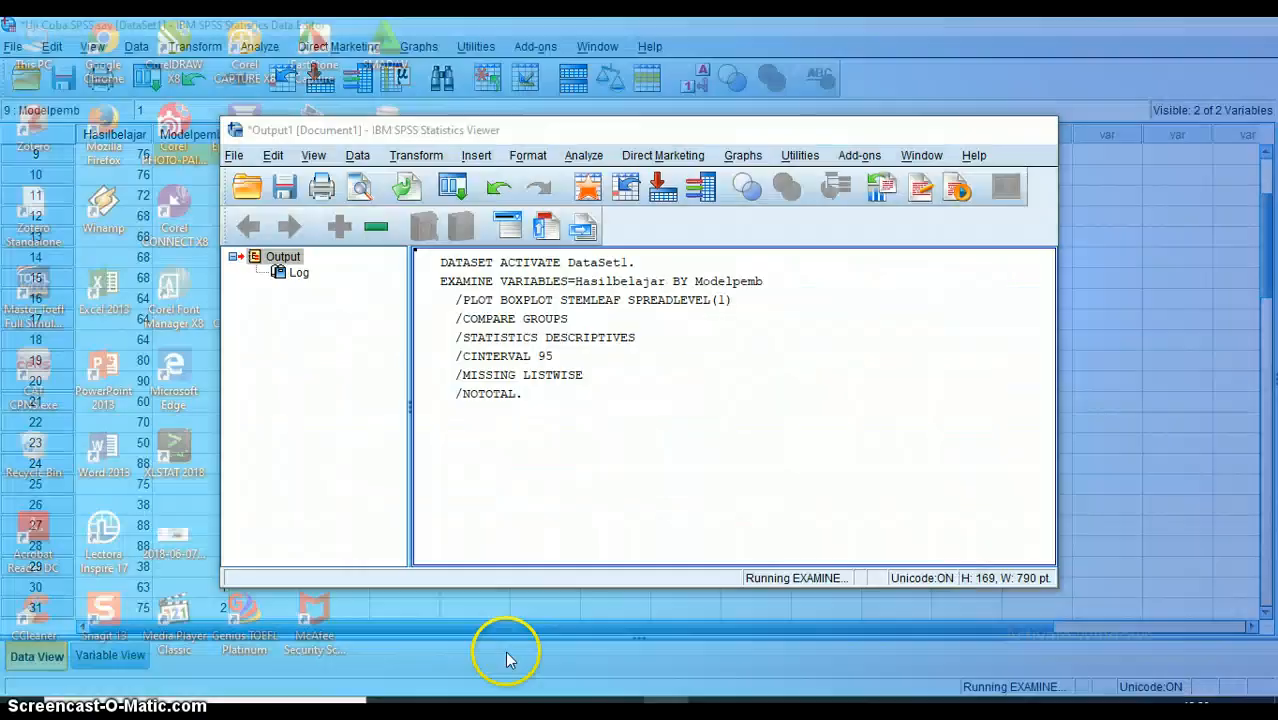
pyautogui.click(510, 657)
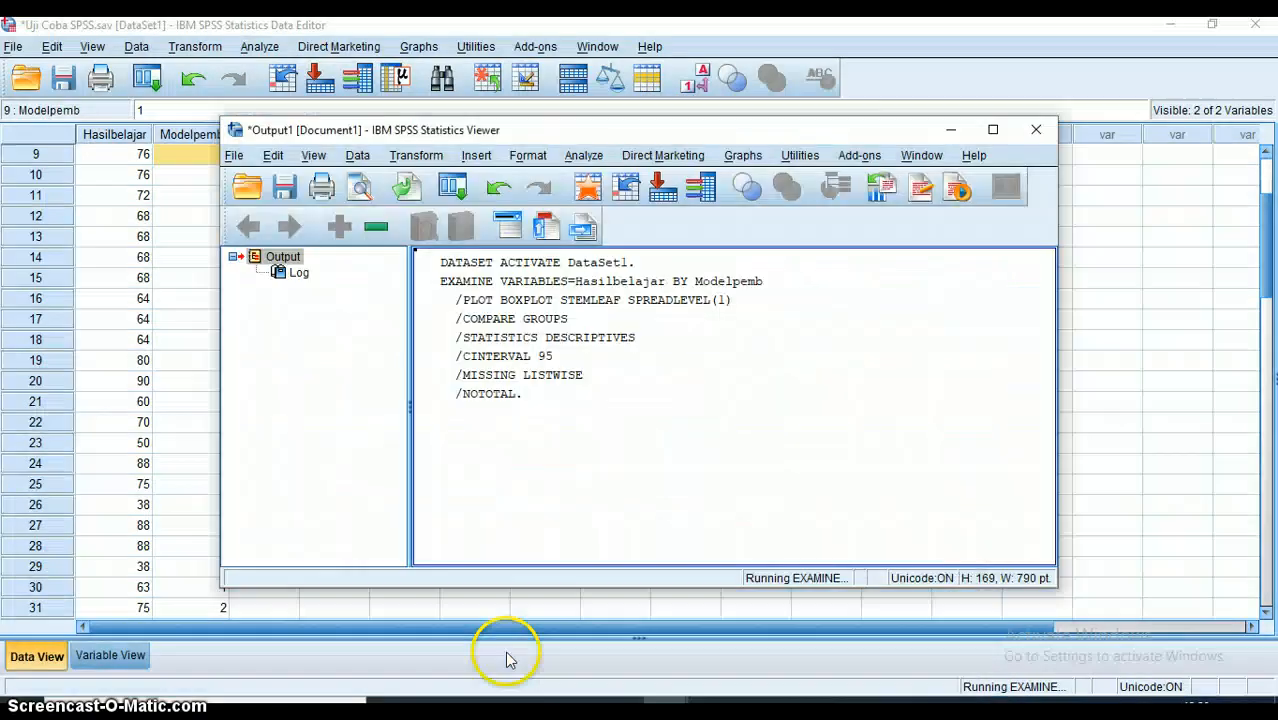
pyautogui.doubleClick(600, 136)
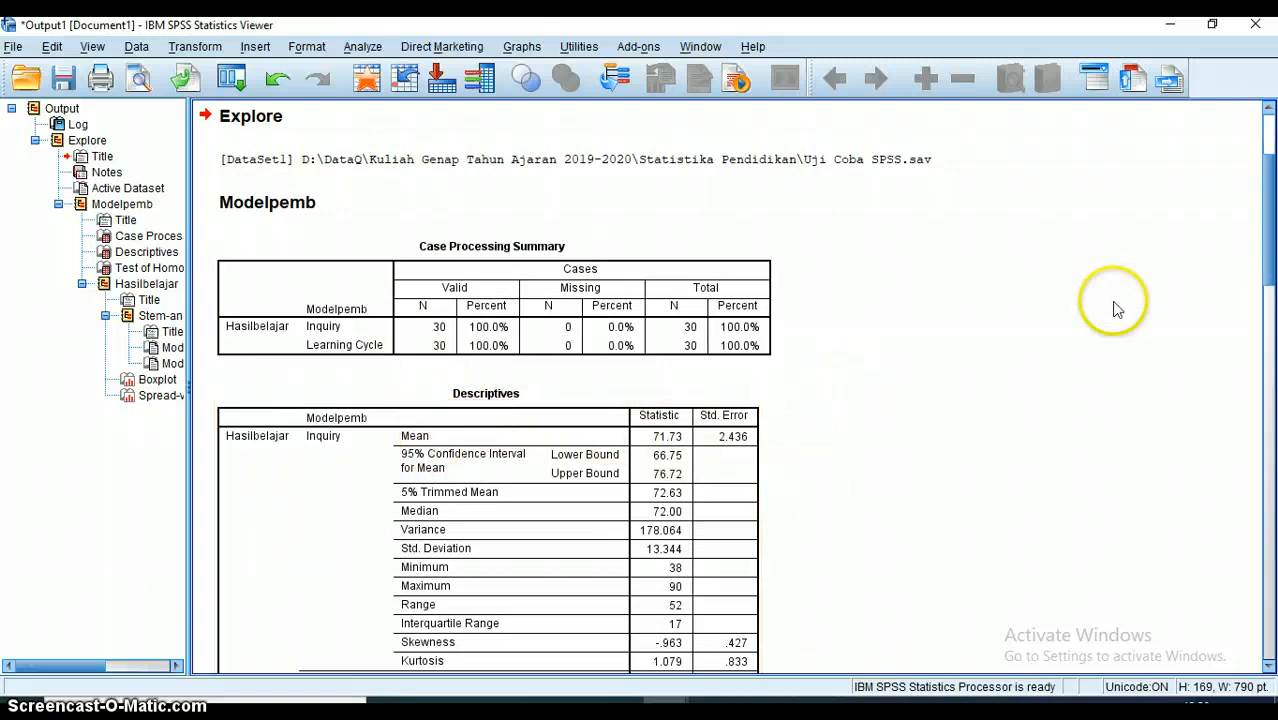
# - Examine the Descriptives table for both groups and the significance values in the Test of Homogeneity of Variance table
pyautogui.moveTo(1267, 171); pyautogui.dragTo(1270, 252)
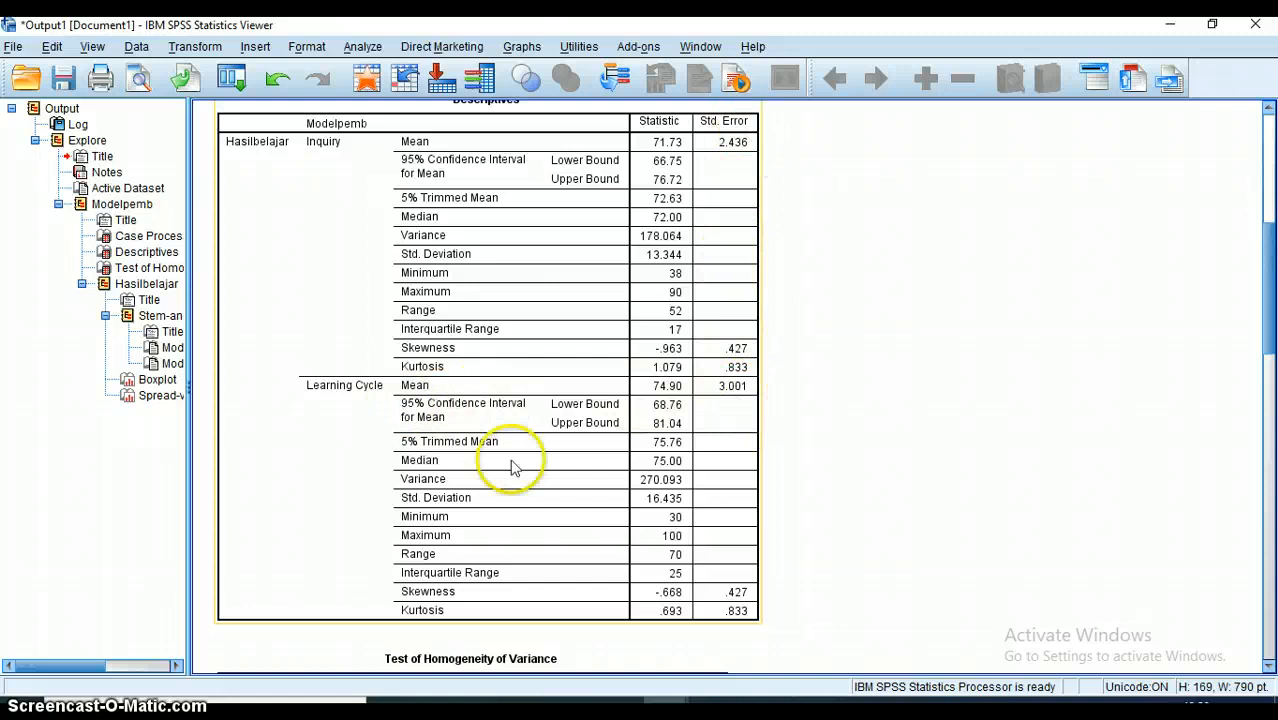
pyautogui.click(915, 330)
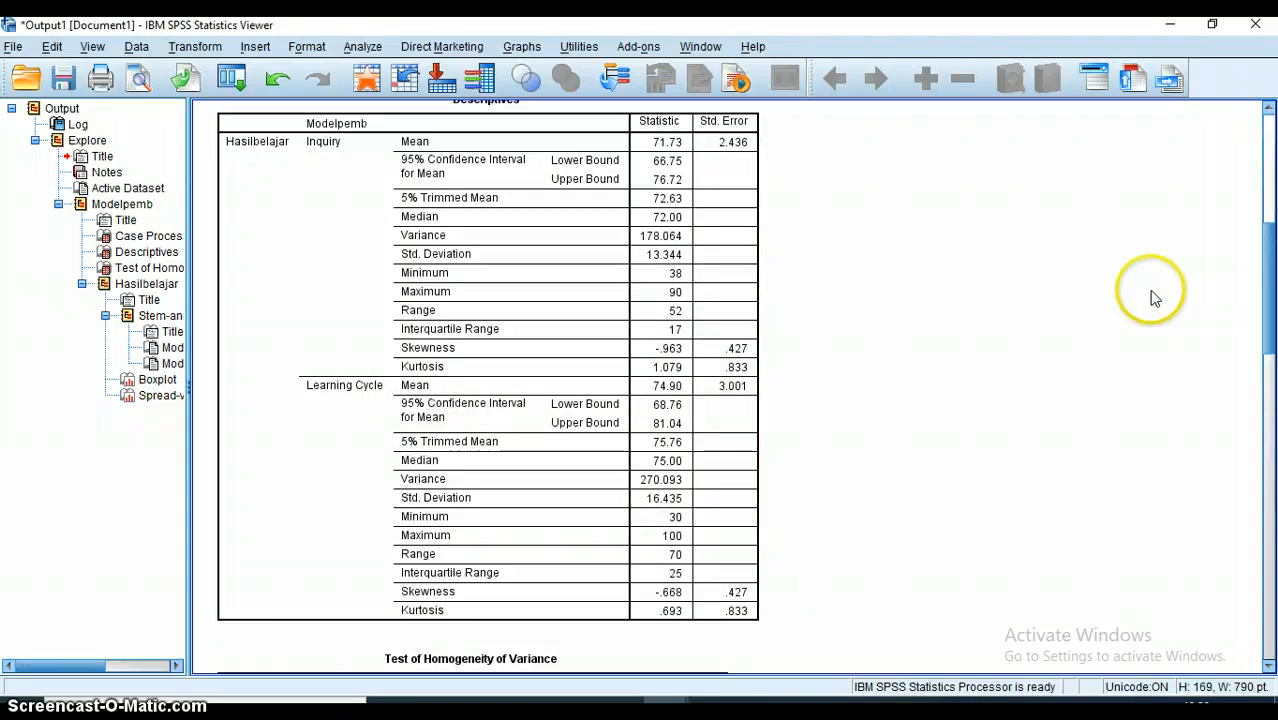
pyautogui.moveTo(1271, 257); pyautogui.dragTo(1270, 337)
pyautogui.click(450, 325)
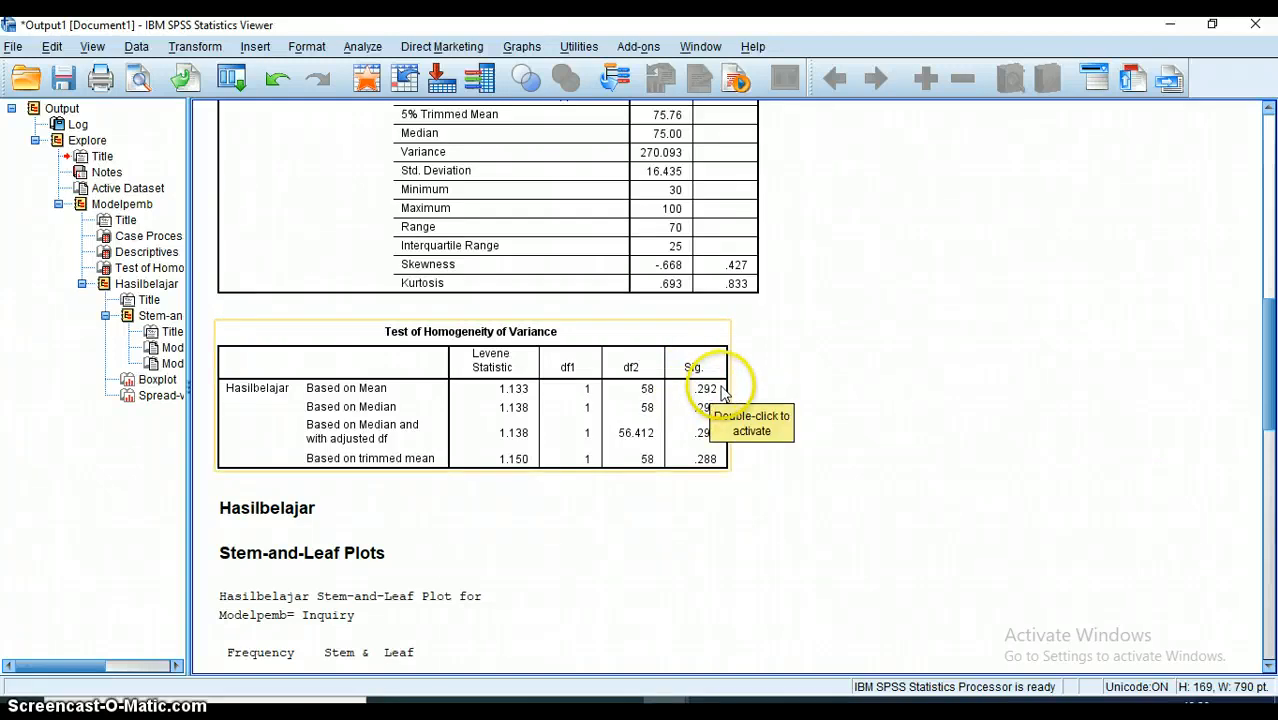
# - Check the homogeneity decision rule on the Uji Homogenitas slide in PowerPoint, and return to the SPSS output
pyautogui.hotkey('alt', 'Tab')
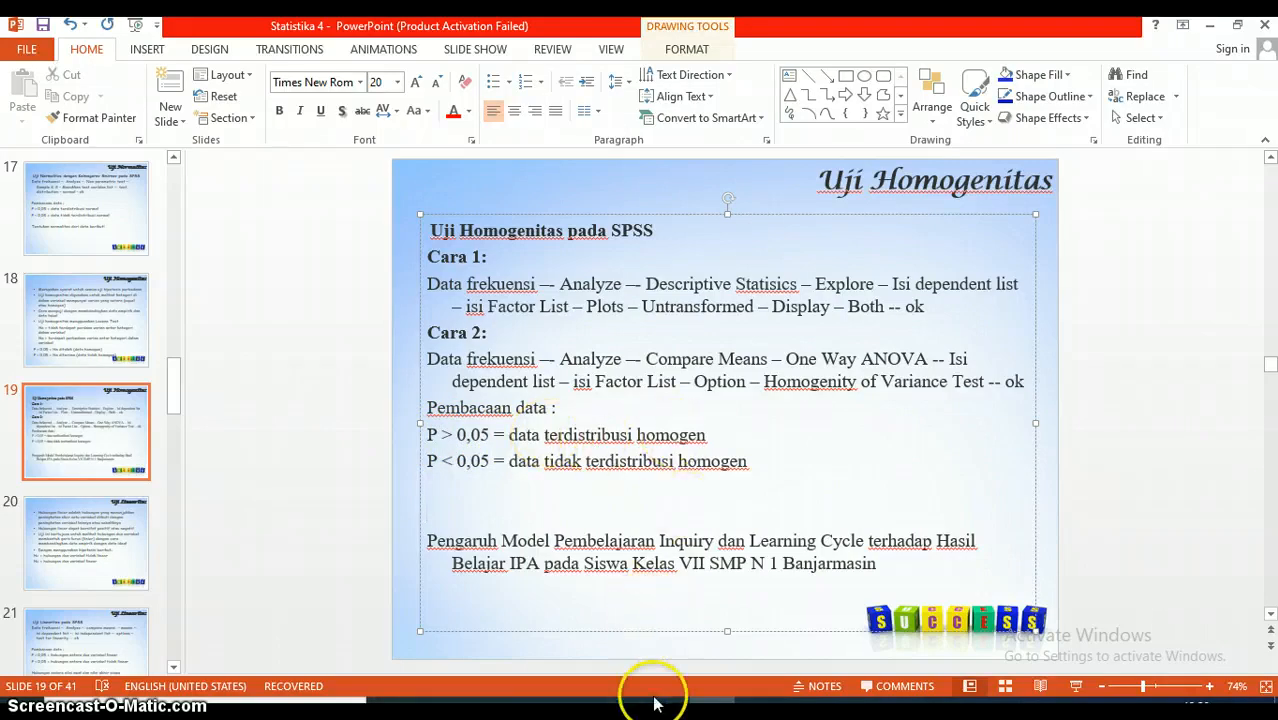
pyautogui.moveTo(660, 712)
pyautogui.click(513, 656)
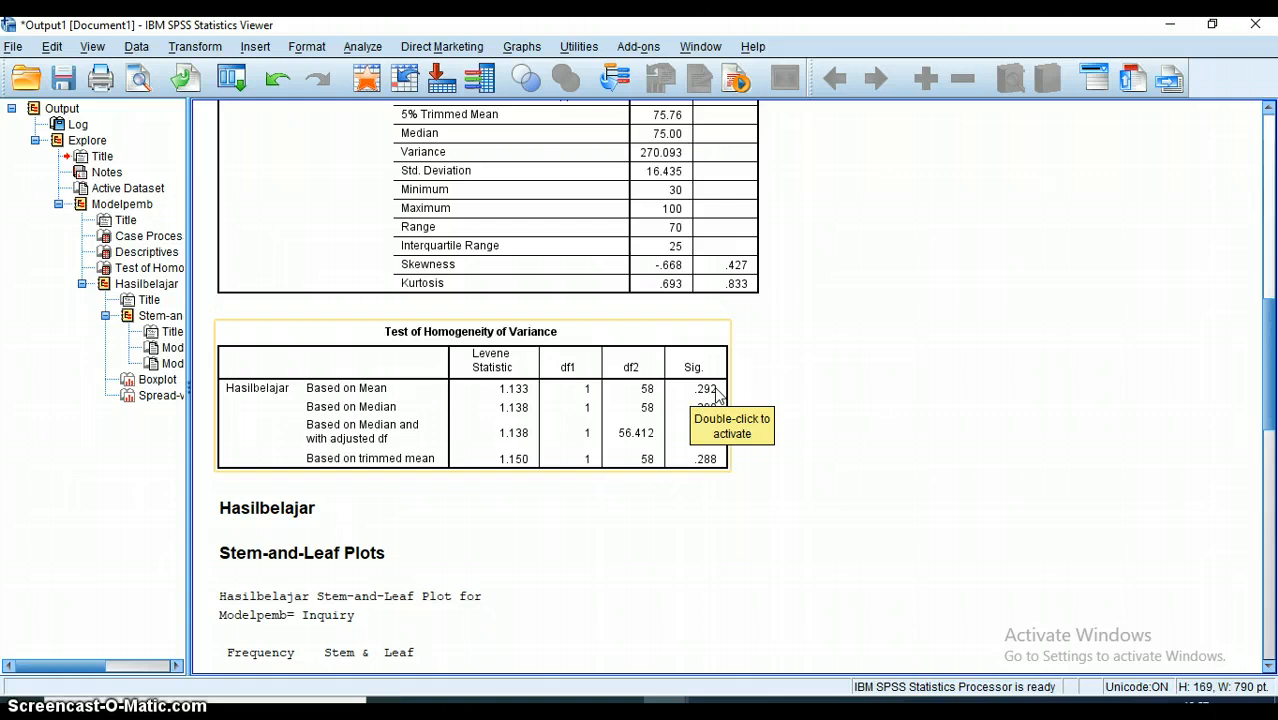
# - Switch from the Explore output back to the Uji Coba SPSS.sav dataset in the Data Editor
pyautogui.click(790, 427)
pyautogui.moveTo(1272, 370); pyautogui.dragTo(1260, 168)
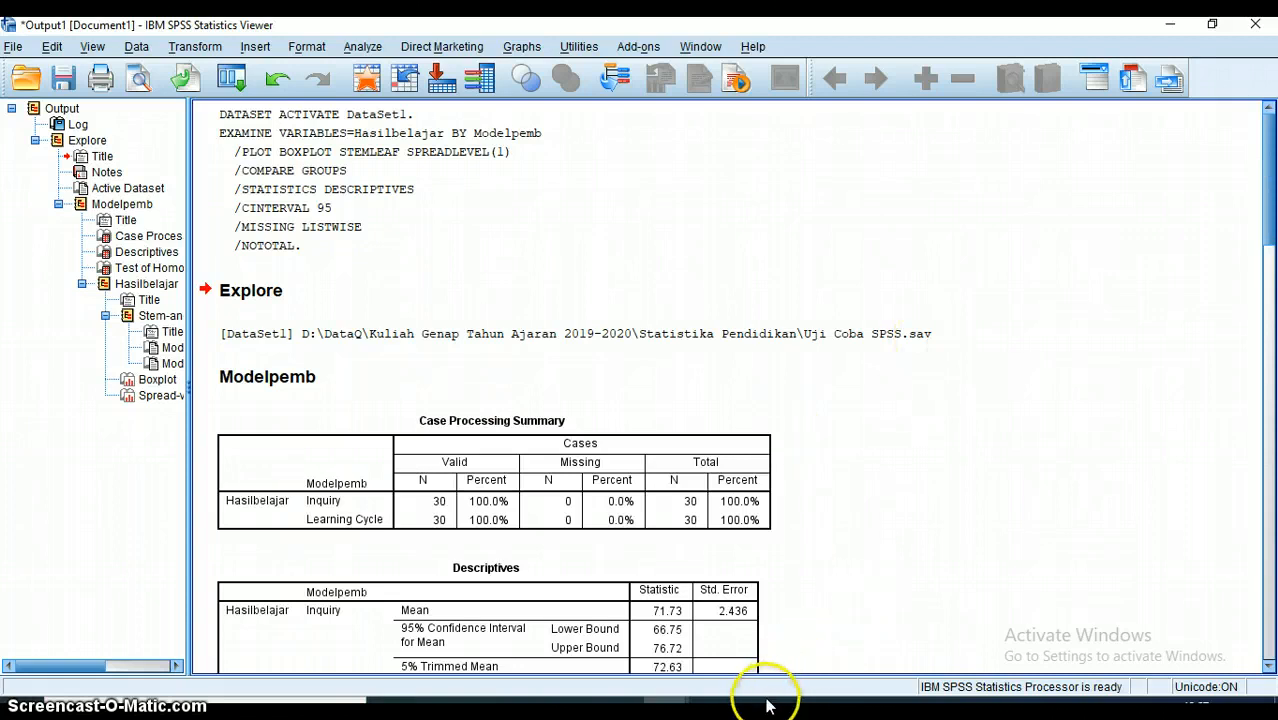
pyautogui.moveTo(711, 702)
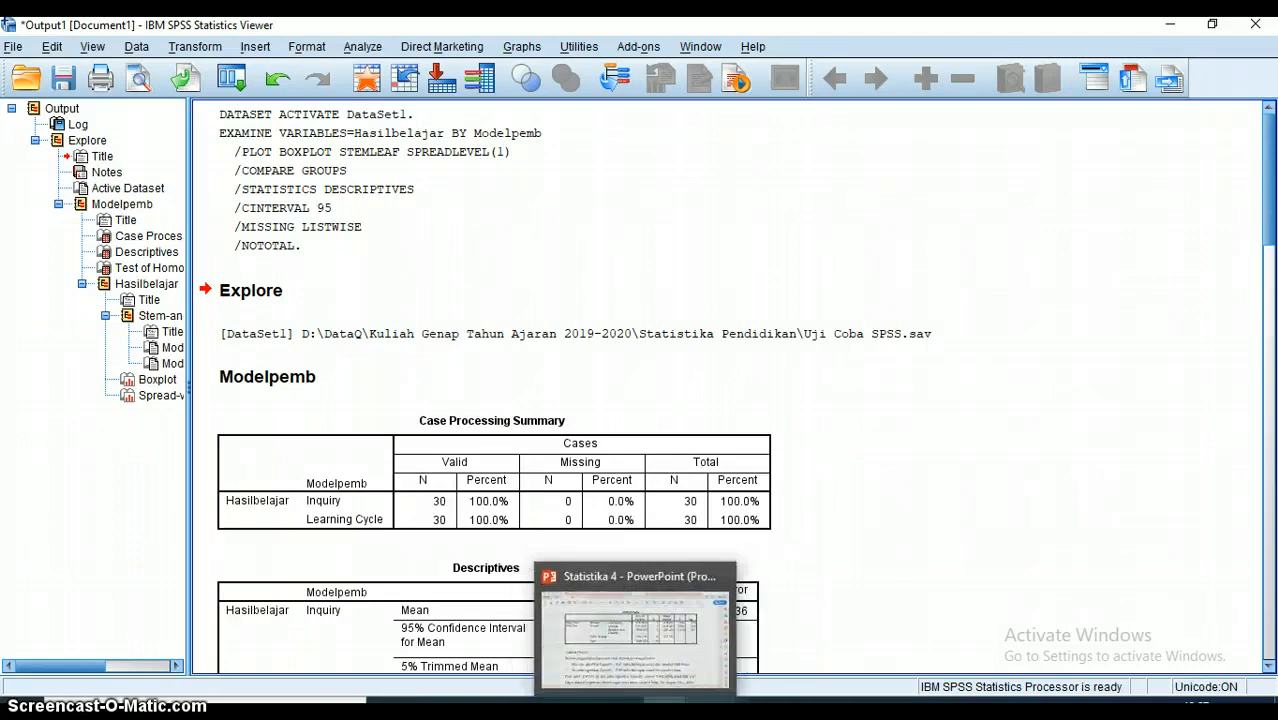
pyautogui.moveTo(666, 702)
pyautogui.moveTo(677, 648)
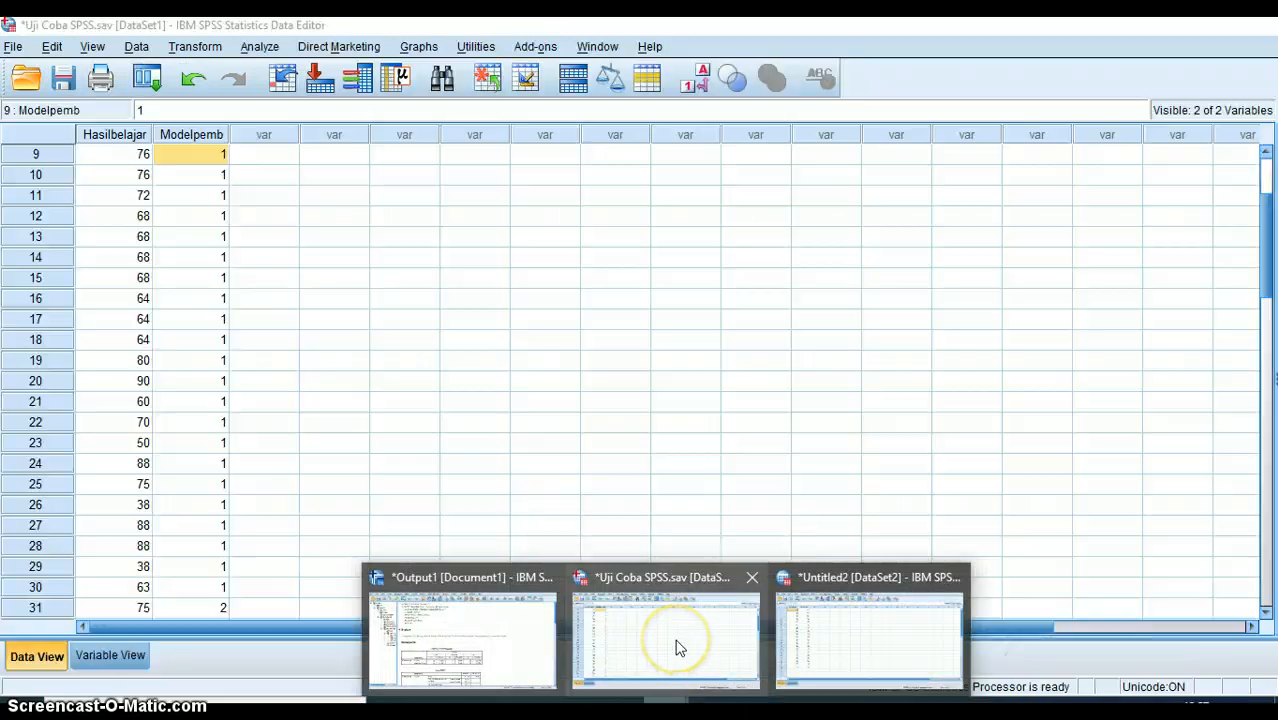
pyautogui.click(677, 648)
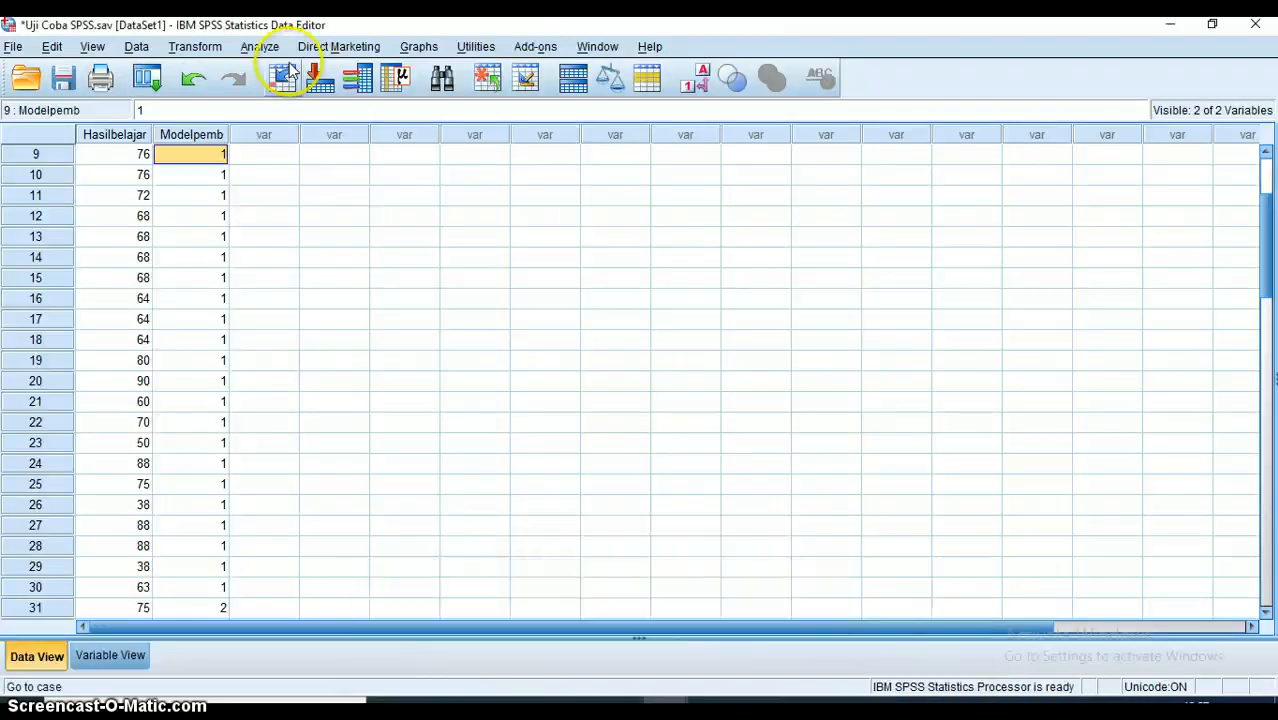
# - Set up a One-Way ANOVA with Hasilbelajar as the dependent variable and Modelpemb as the factor
pyautogui.click(272, 47)
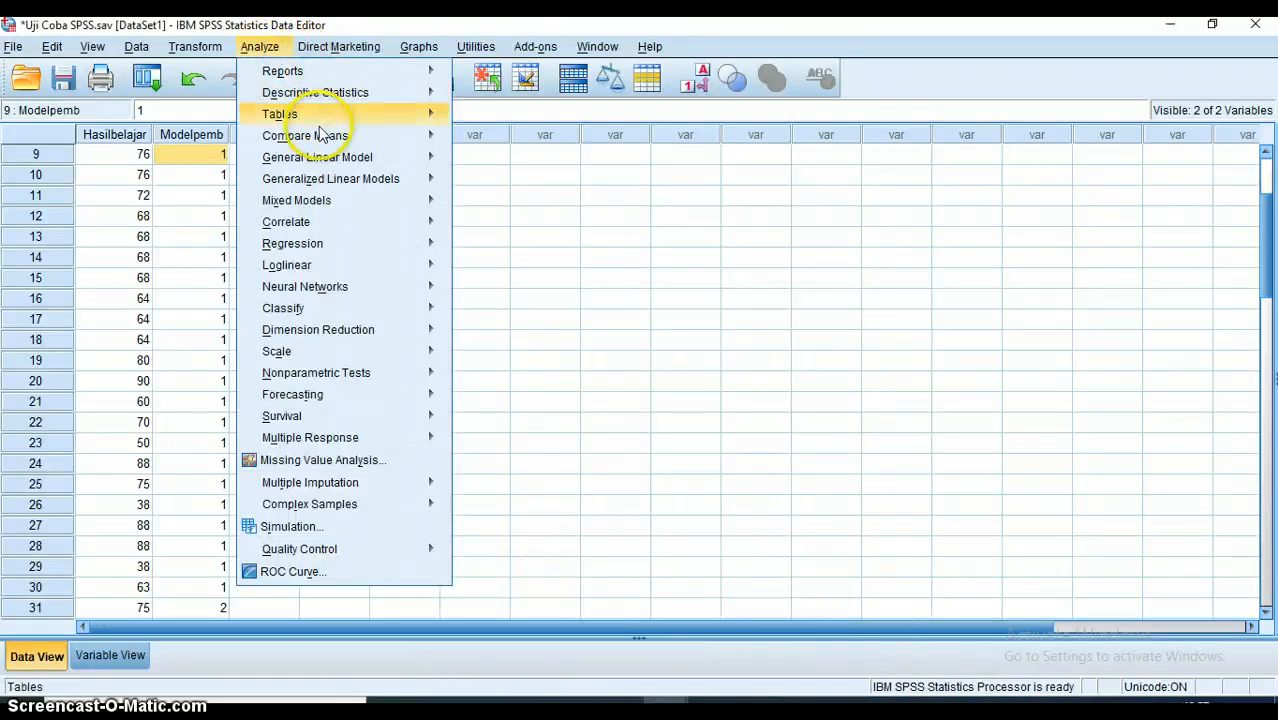
pyautogui.moveTo(313, 143)
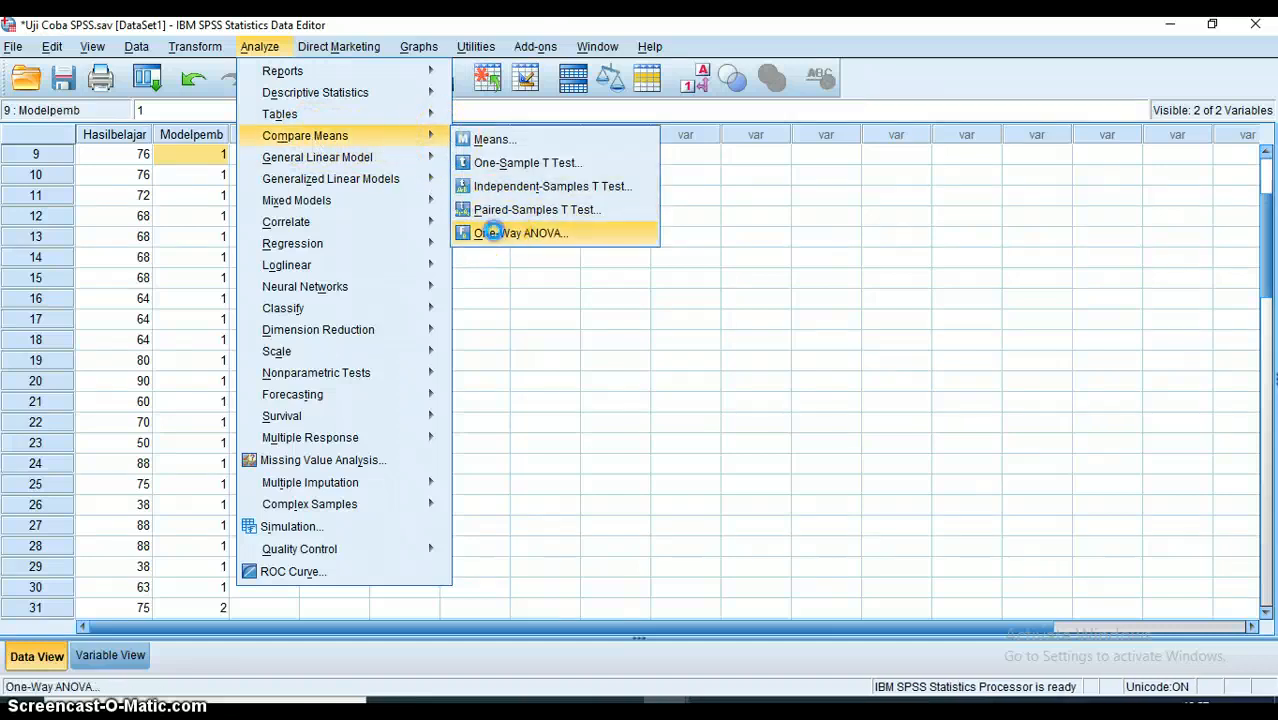
pyautogui.click(493, 232)
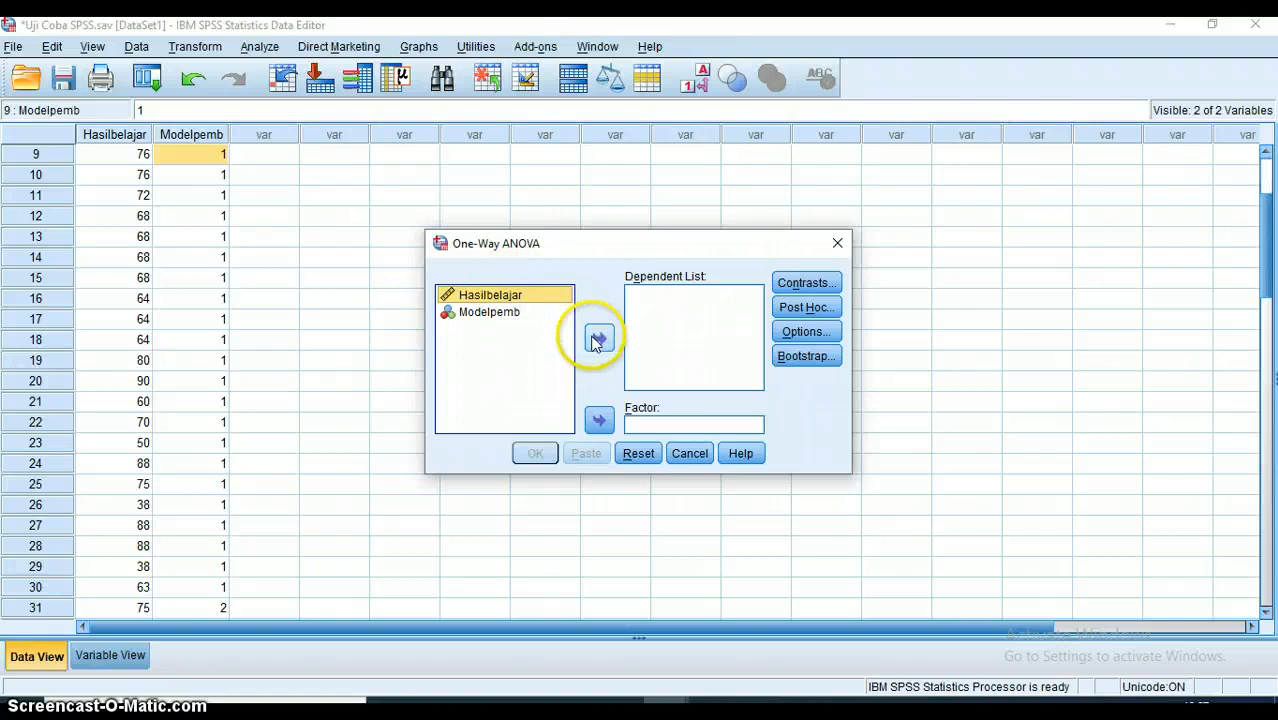
pyautogui.click(596, 341)
pyautogui.click(505, 297)
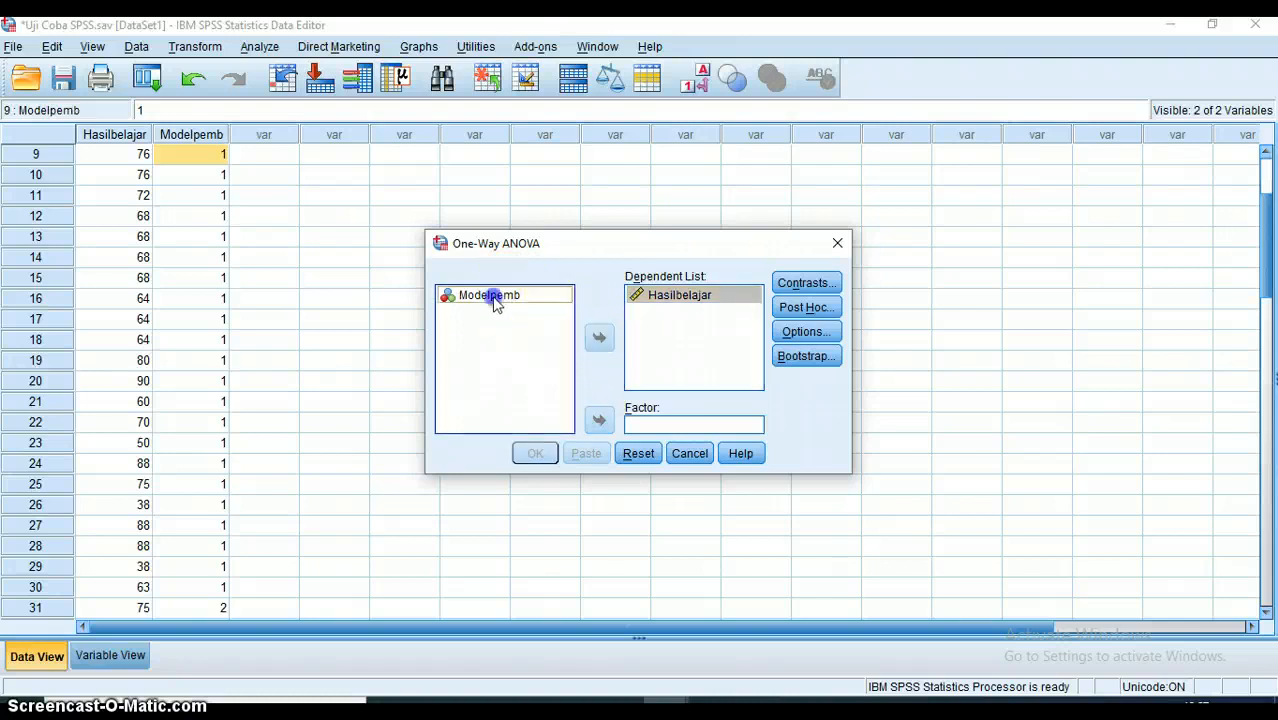
pyautogui.click(597, 420)
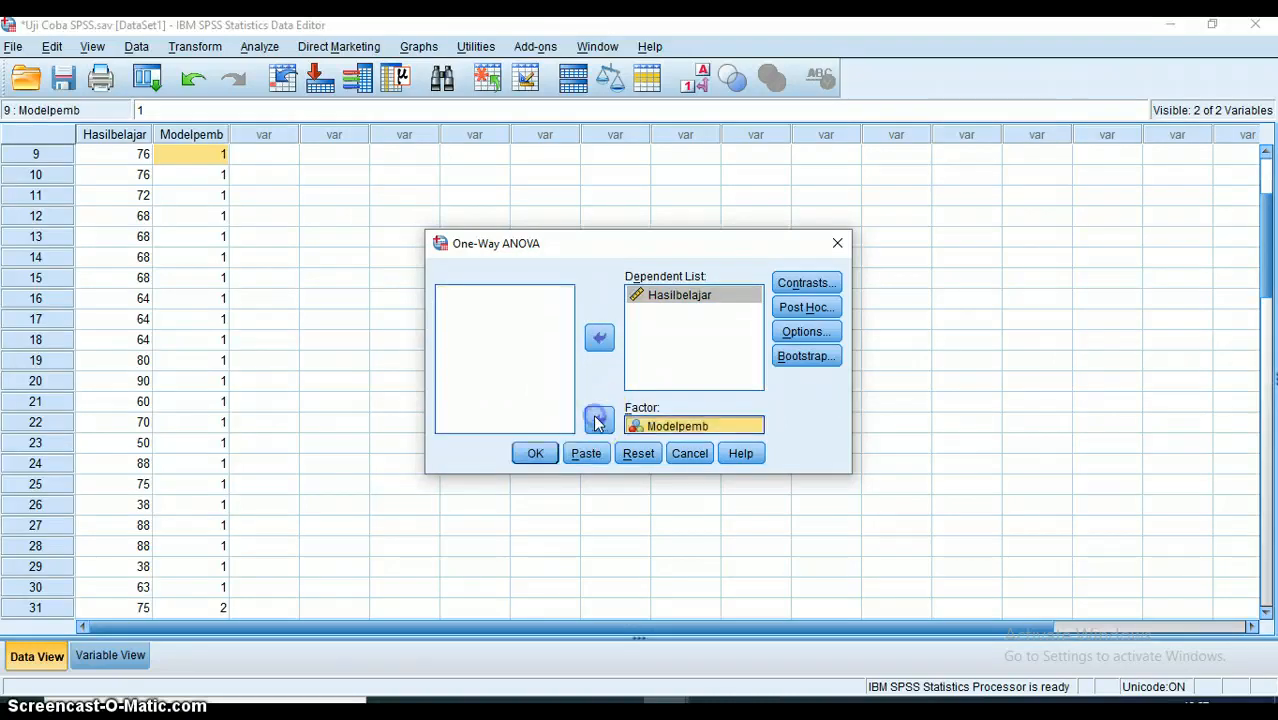
# - Include the Descriptive and Homogeneity of variance test statistics in the One-Way ANOVA options and run the analysis
pyautogui.click(816, 310)
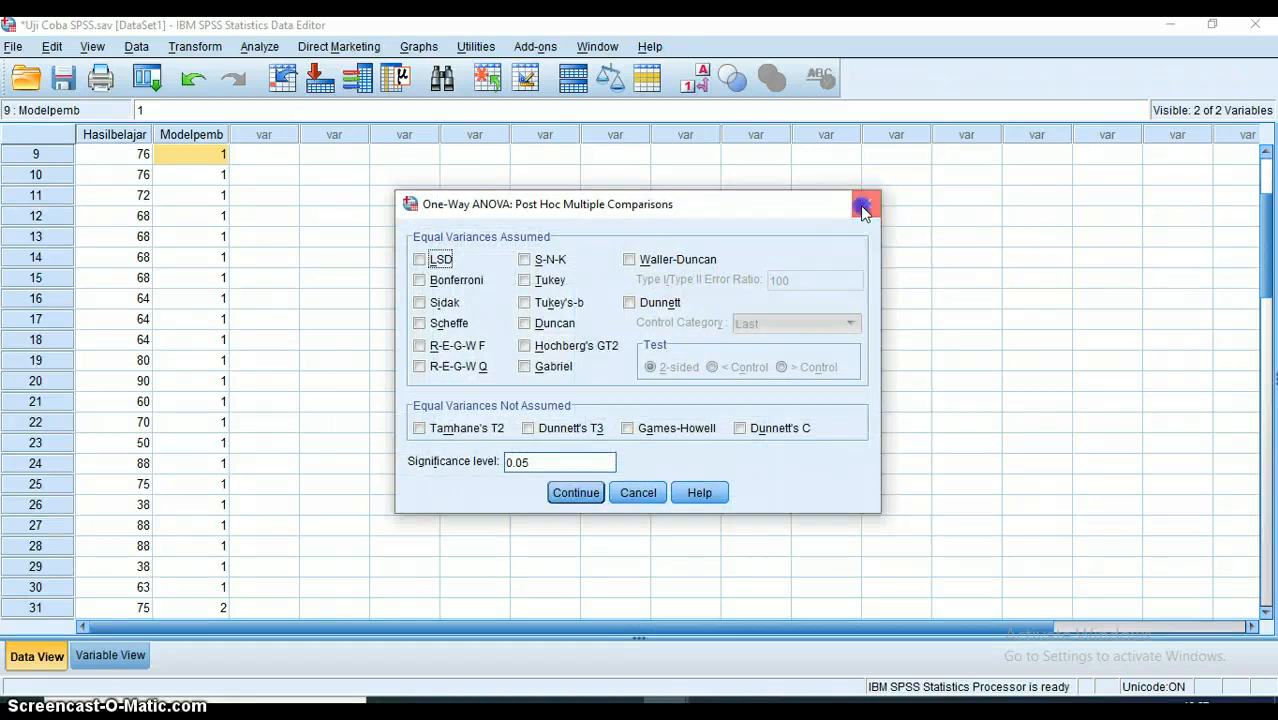
pyautogui.click(865, 204)
pyautogui.click(815, 334)
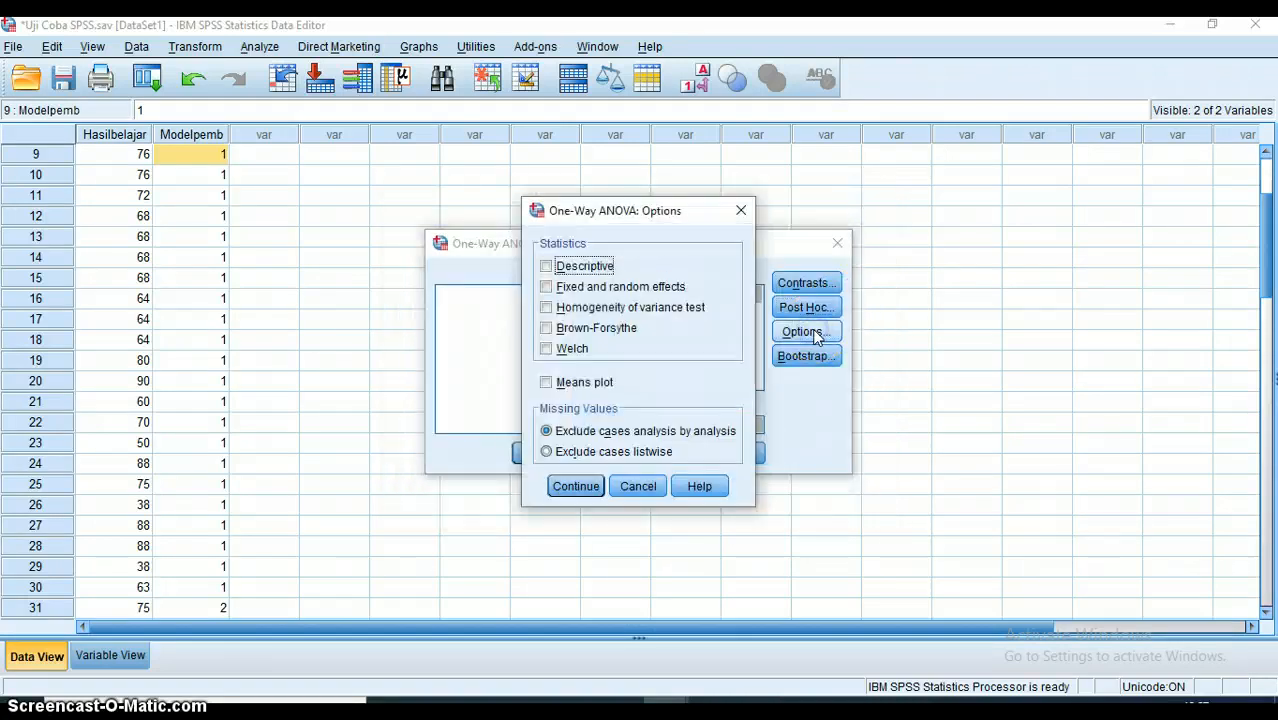
pyautogui.click(547, 309)
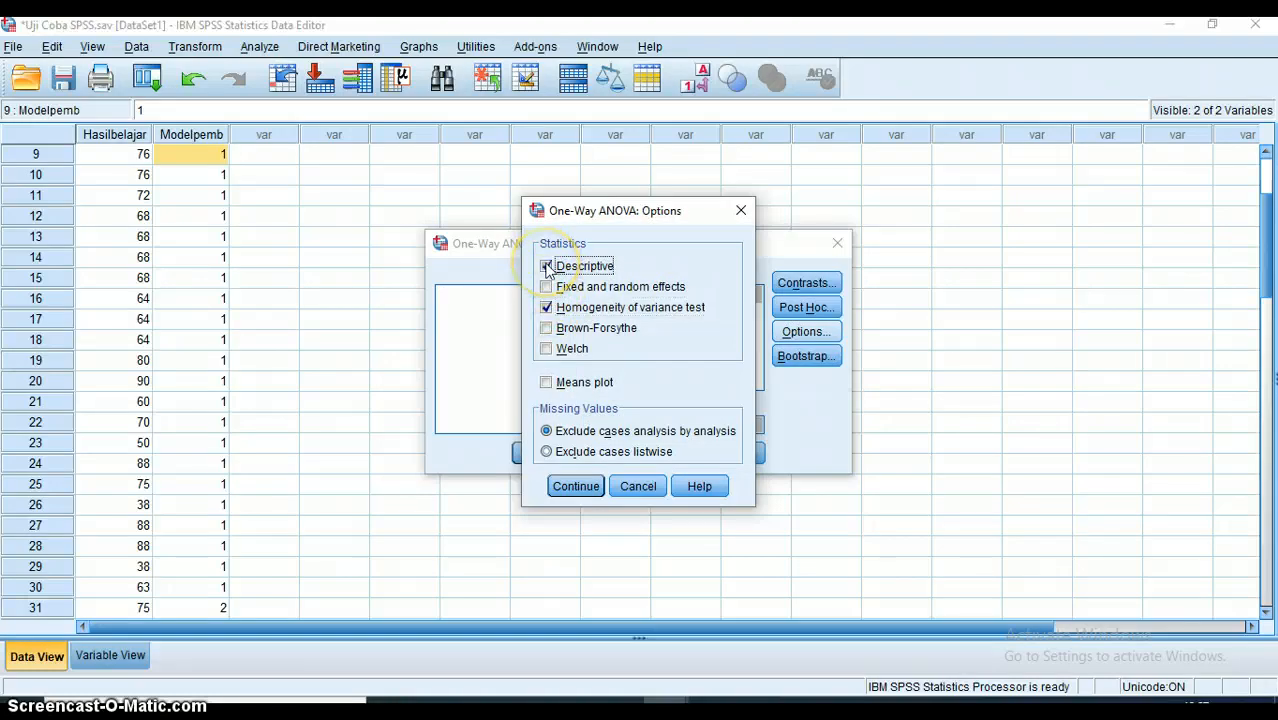
pyautogui.click(572, 488)
pyautogui.click(531, 450)
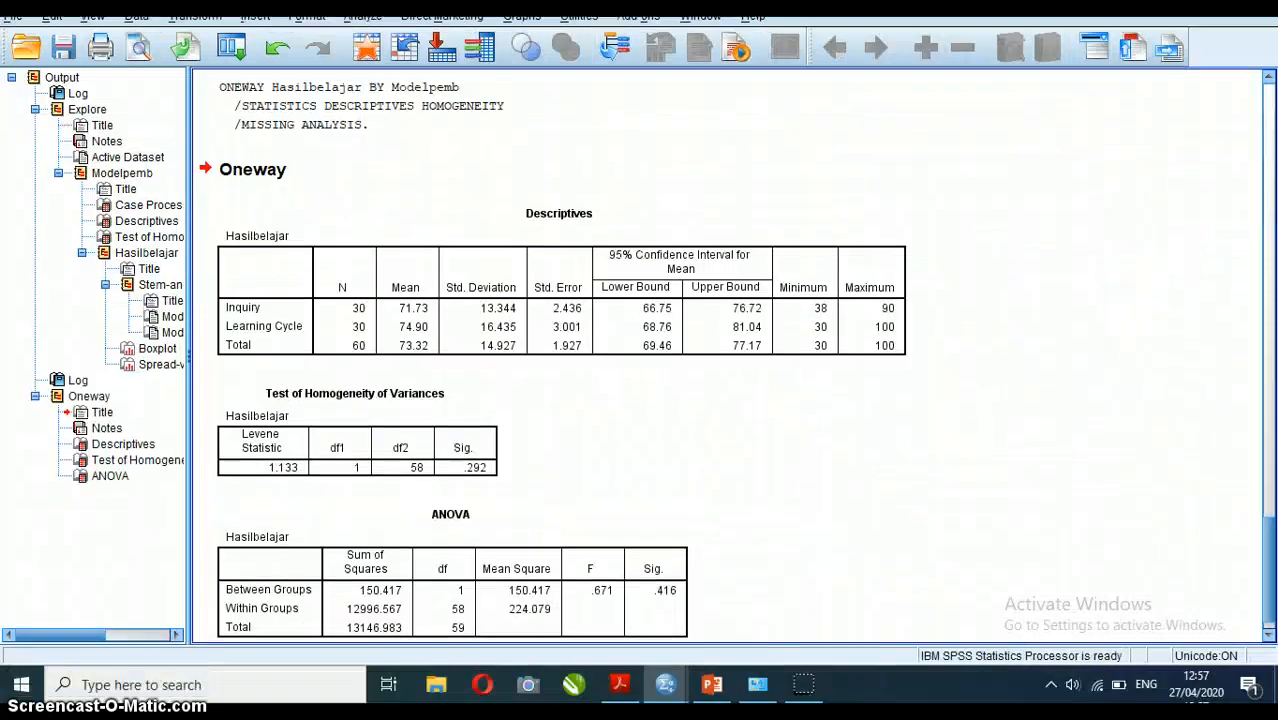
# - Examine the Descriptives, Test of Homogeneity of Variances and ANOVA tables in the Oneway output
pyautogui.click(420, 203)
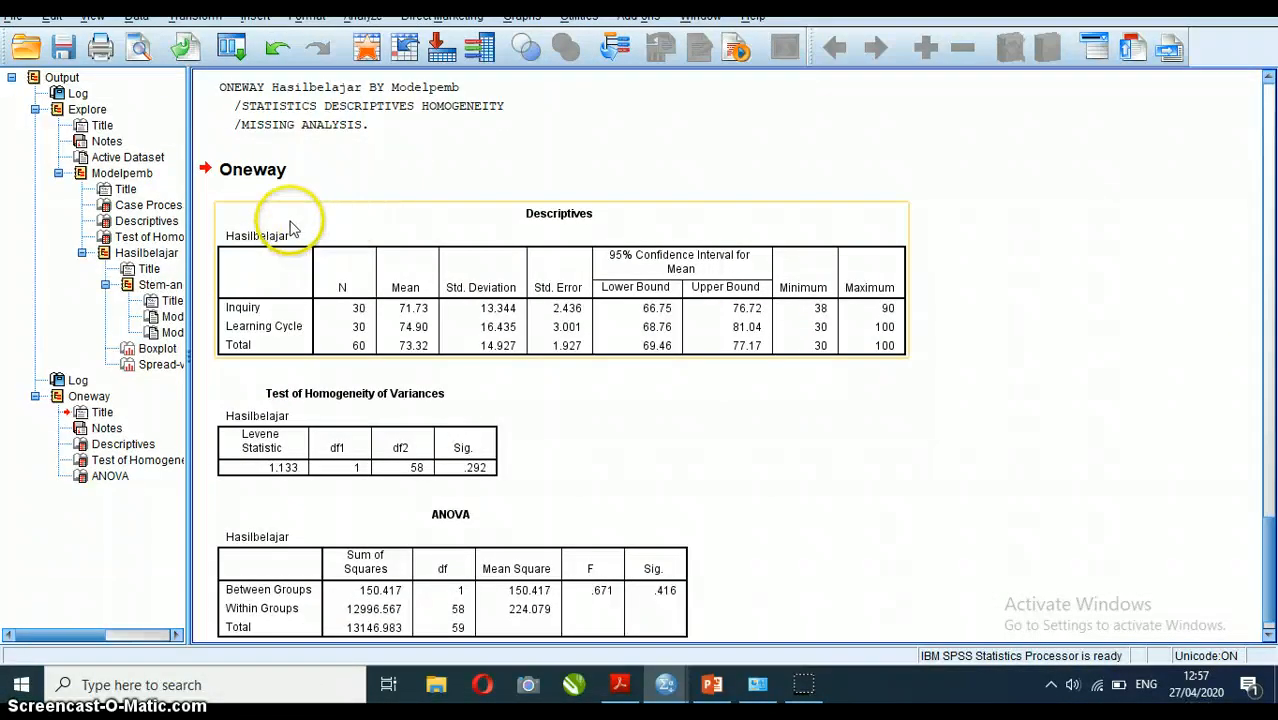
pyautogui.scroll(5, 290, 336)
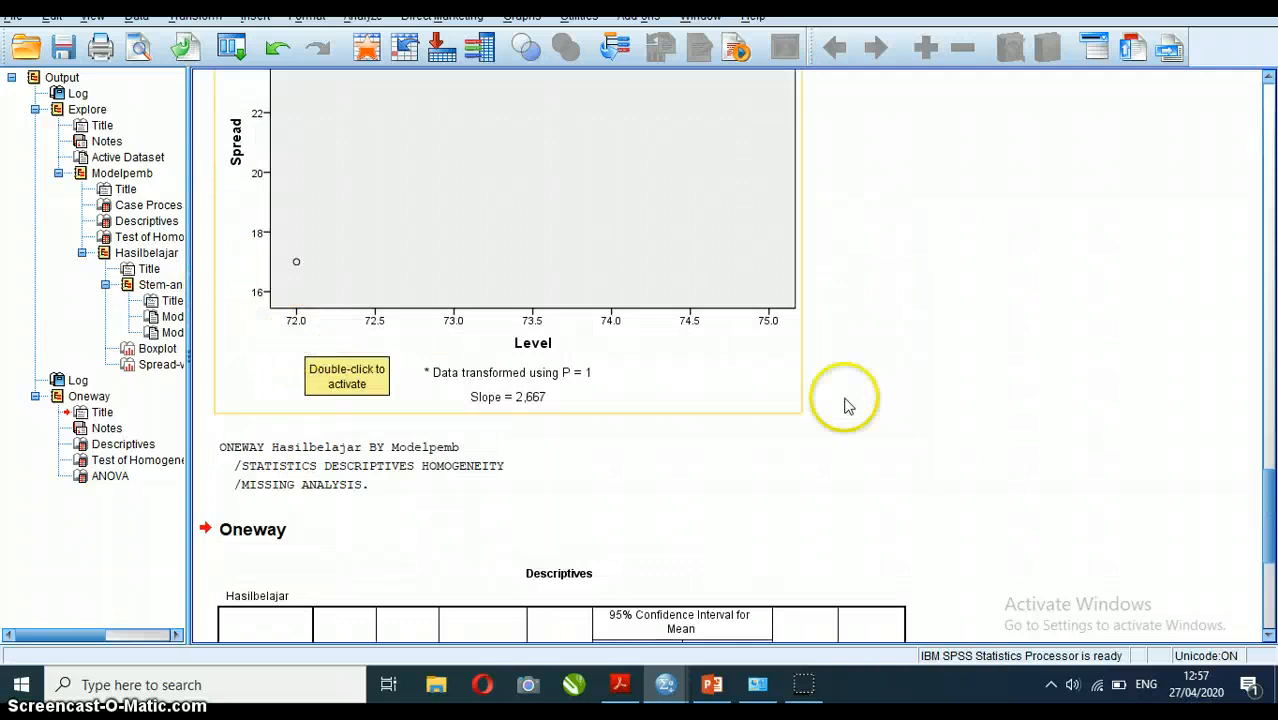
pyautogui.moveTo(1268, 491); pyautogui.dragTo(1268, 573)
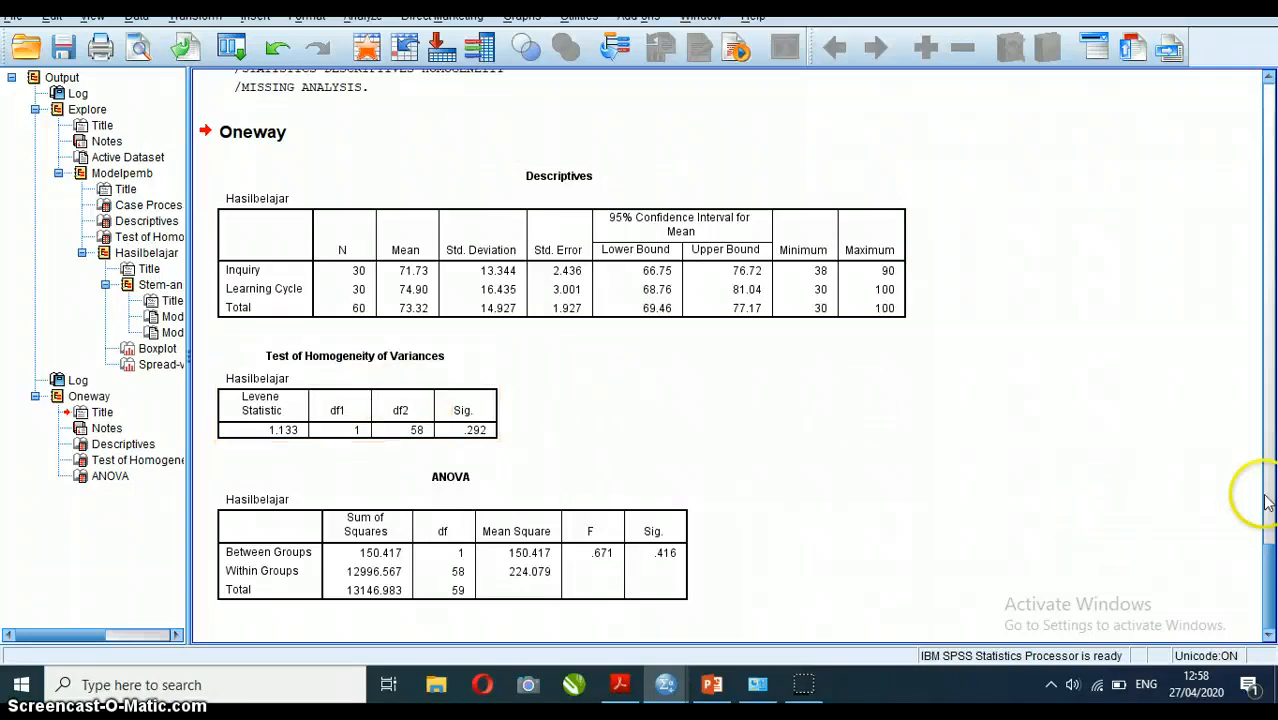
pyautogui.moveTo(1270, 560)
pyautogui.mouseDown()
pyautogui.moveTo(1265, 343)
pyautogui.moveTo(1270, 563)
pyautogui.mouseUp()
pyautogui.click(1004, 551)
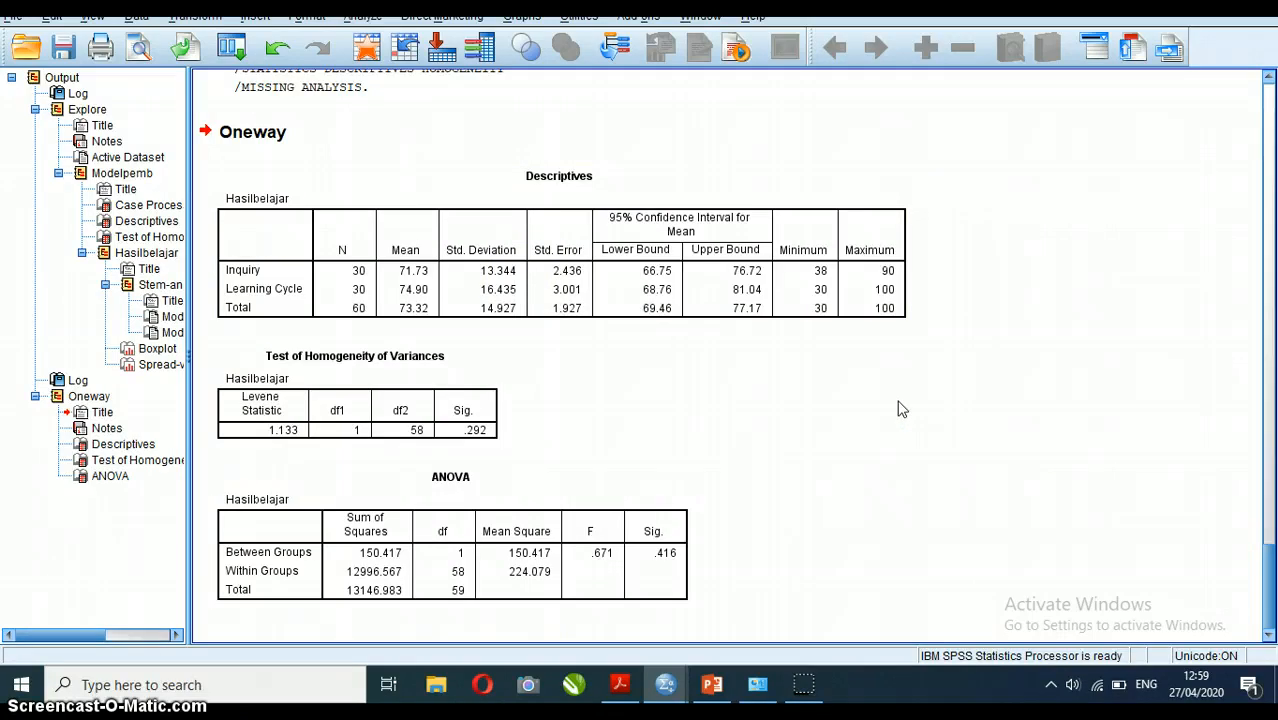
pyautogui.click(450, 252)
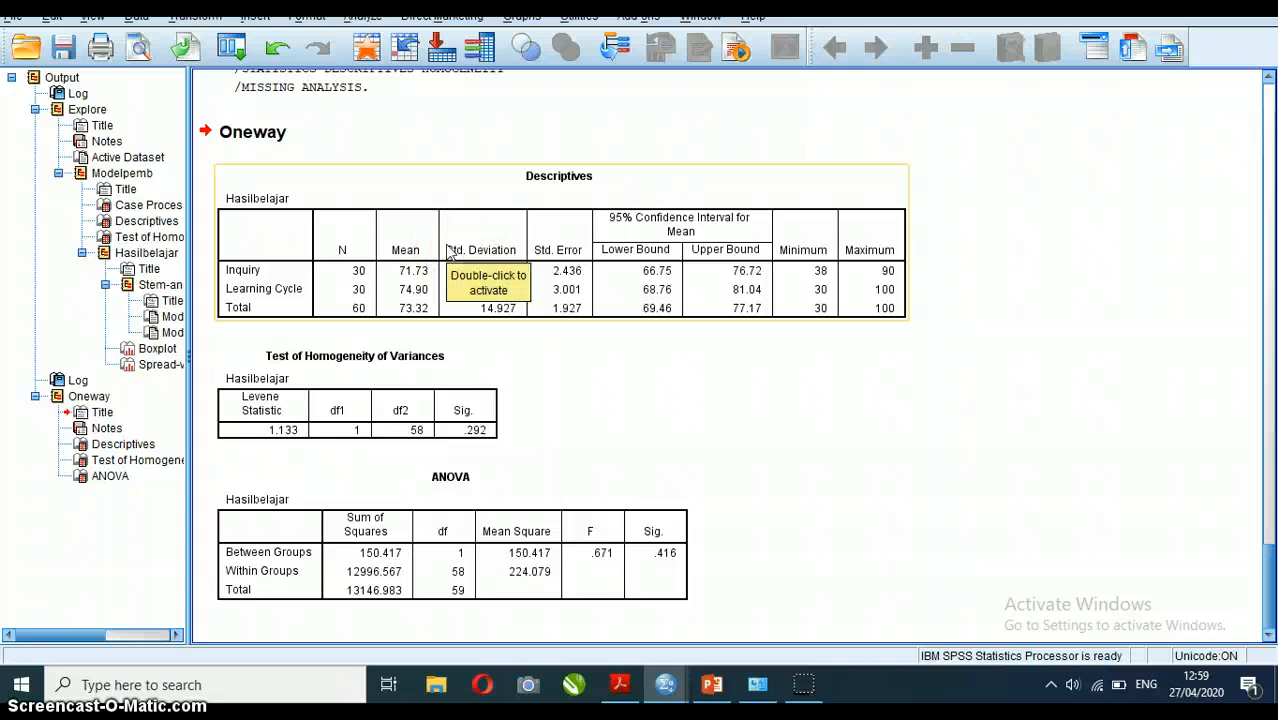
pyautogui.click(736, 357)
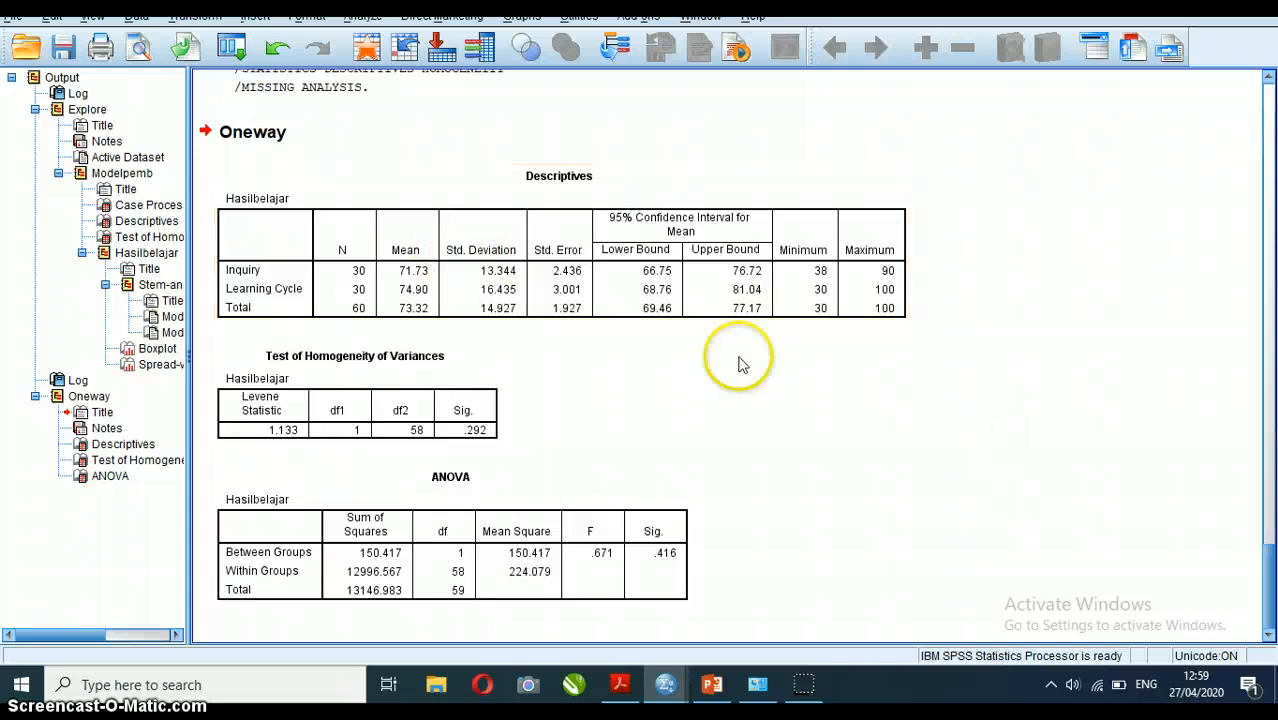